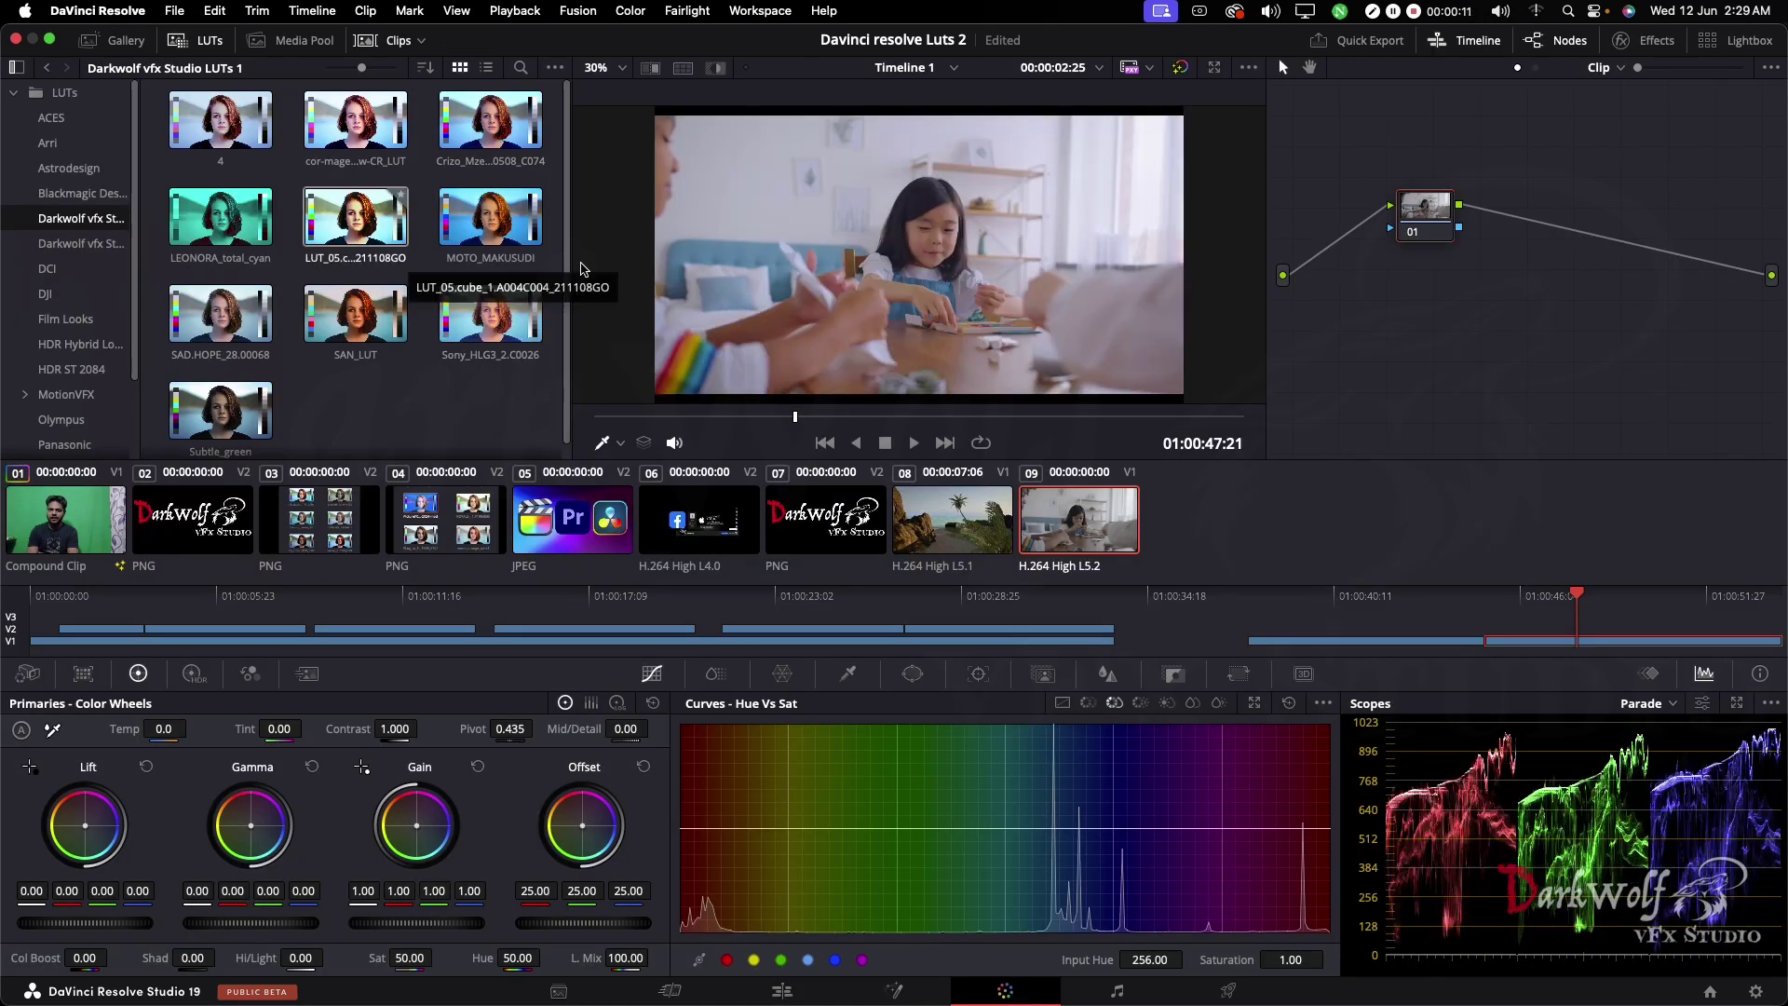
# Show the LUT browser and look through the LUTs in the two Darkwolf vfx Studio folders.
pyautogui.click(208, 42)
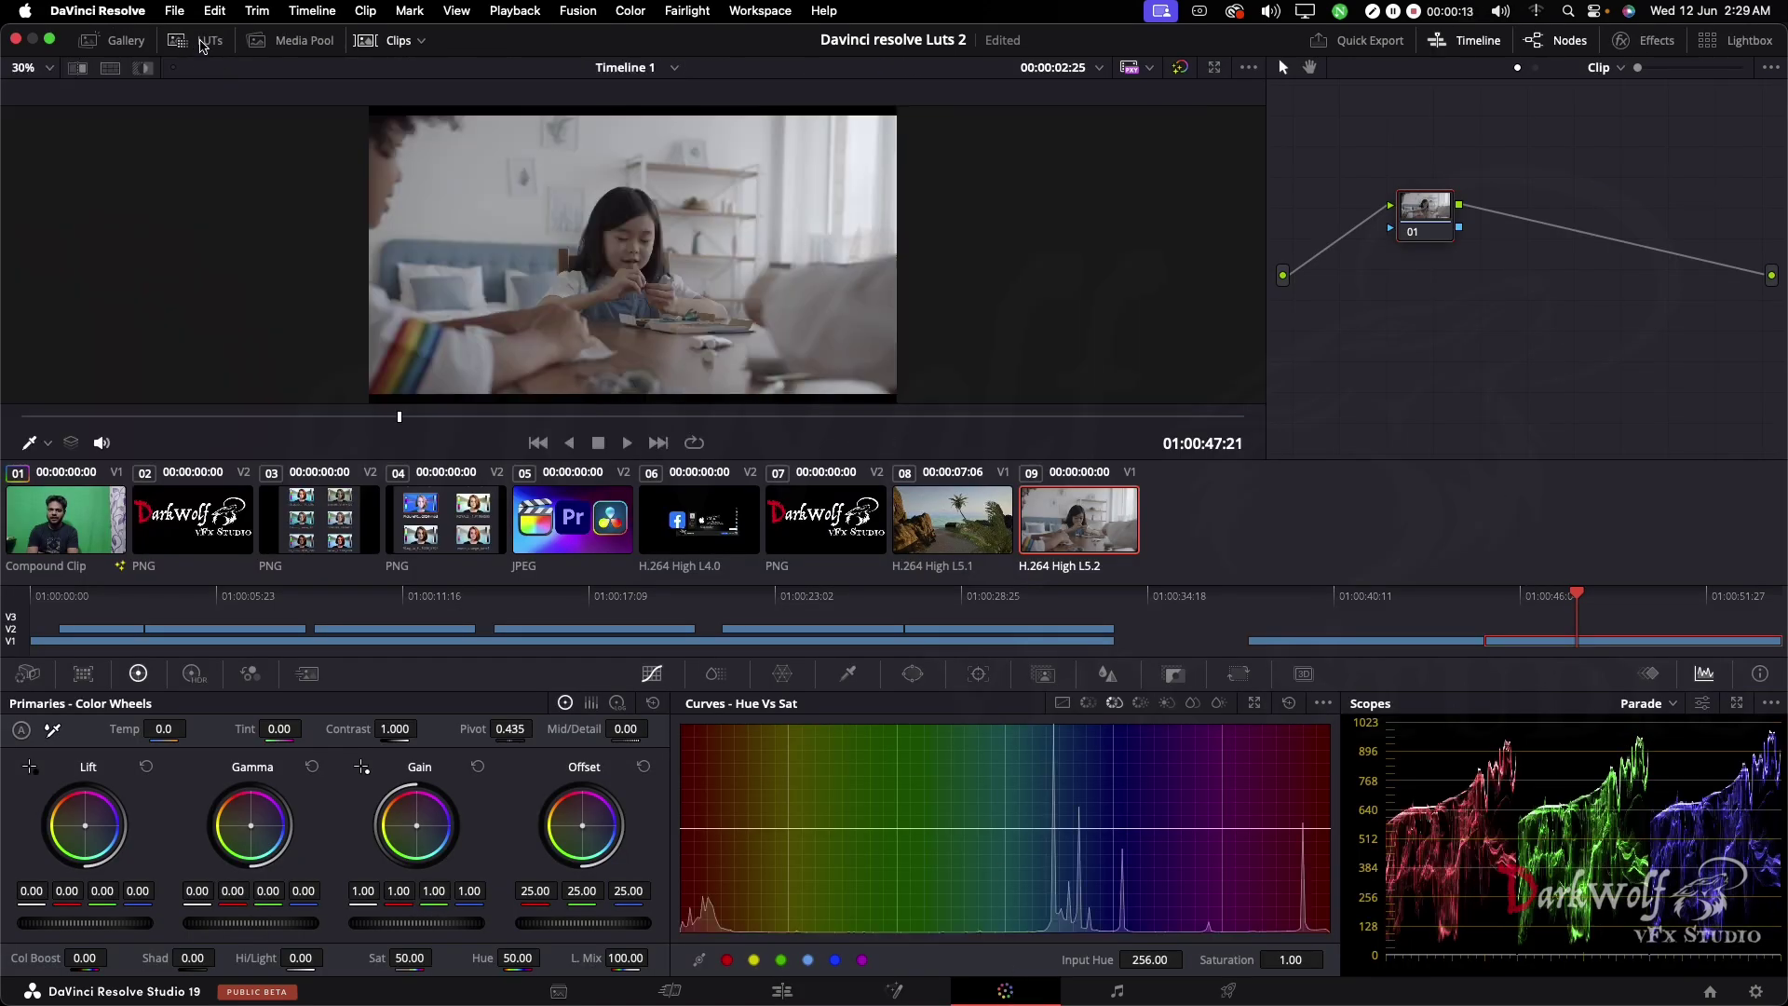
pyautogui.click(209, 42)
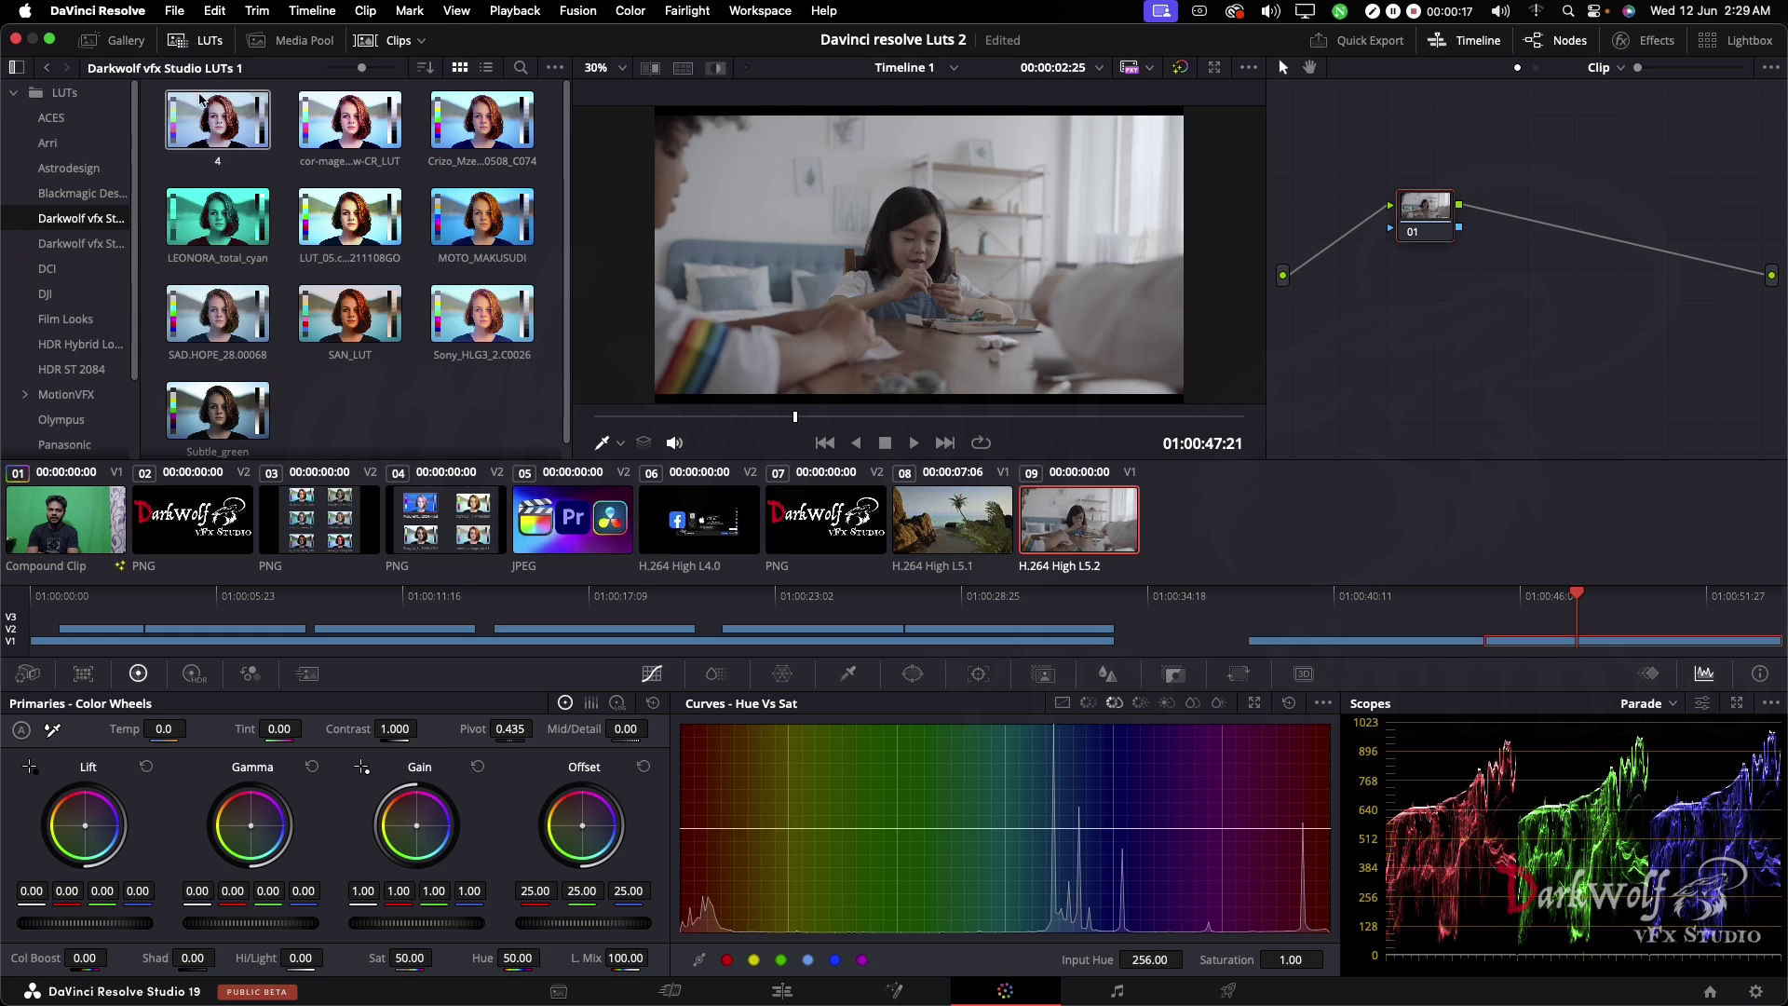
pyautogui.click(111, 242)
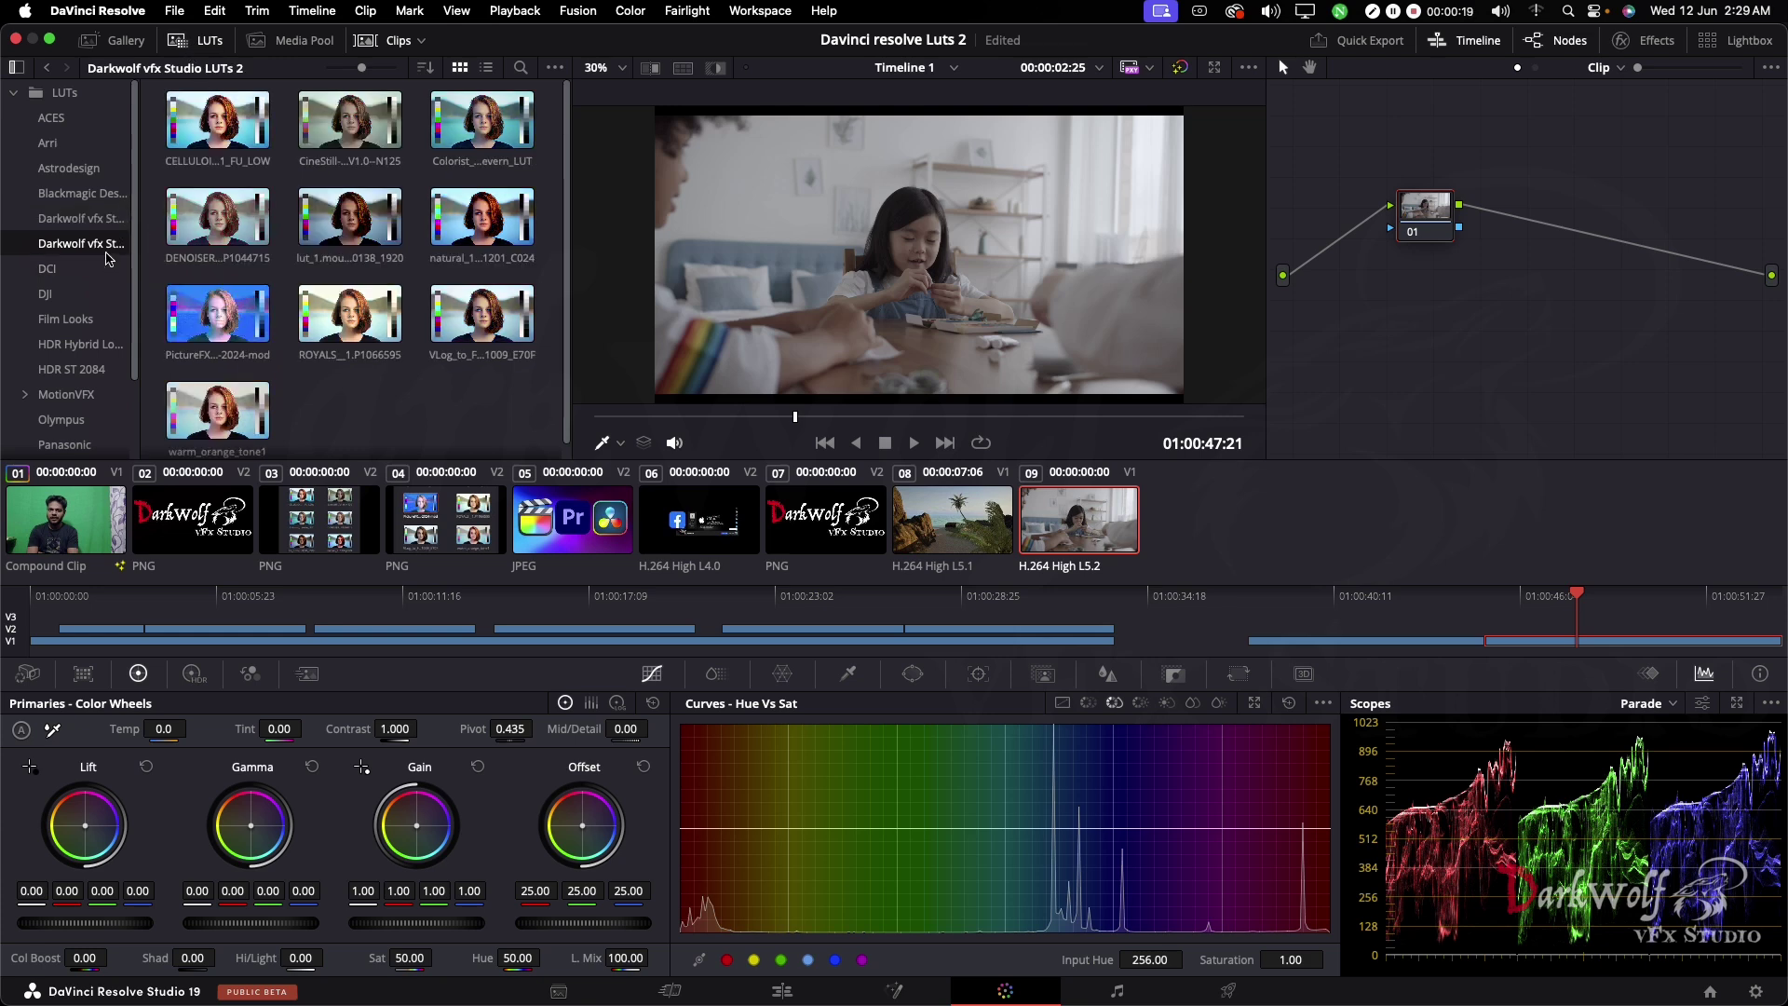
pyautogui.click(98, 220)
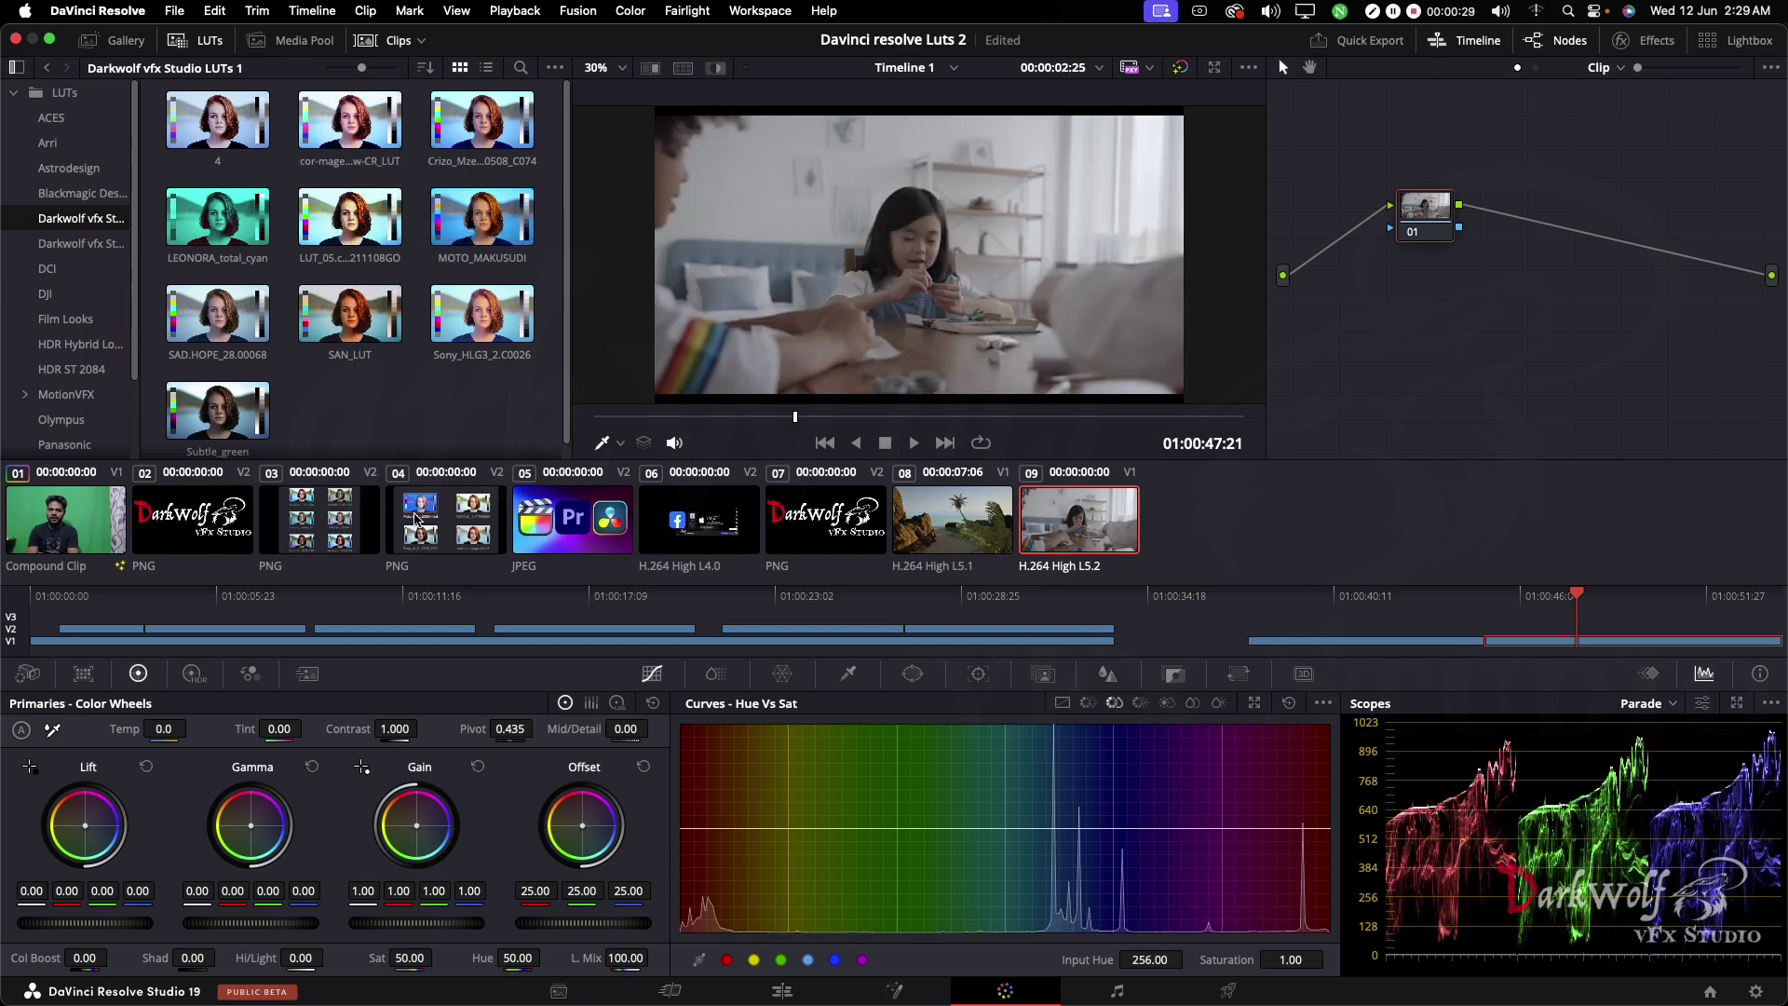
pyautogui.click(384, 42)
pyautogui.click(384, 42)
pyautogui.click(1545, 43)
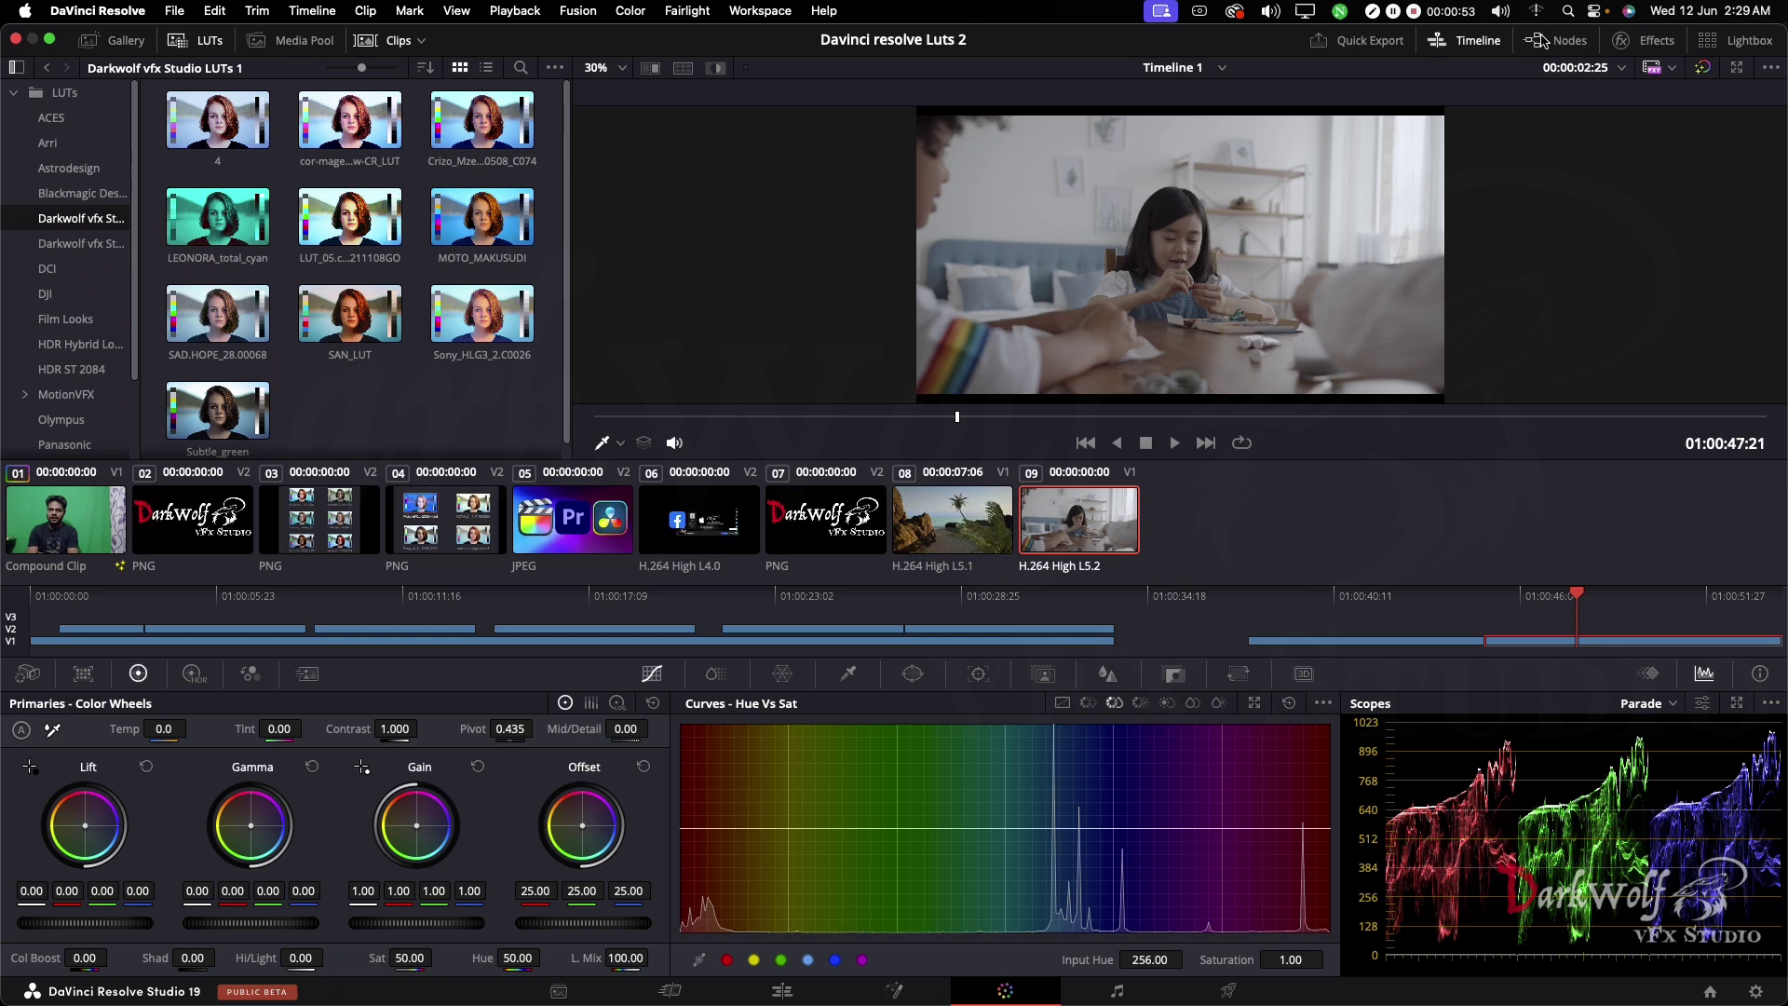
pyautogui.click(1545, 41)
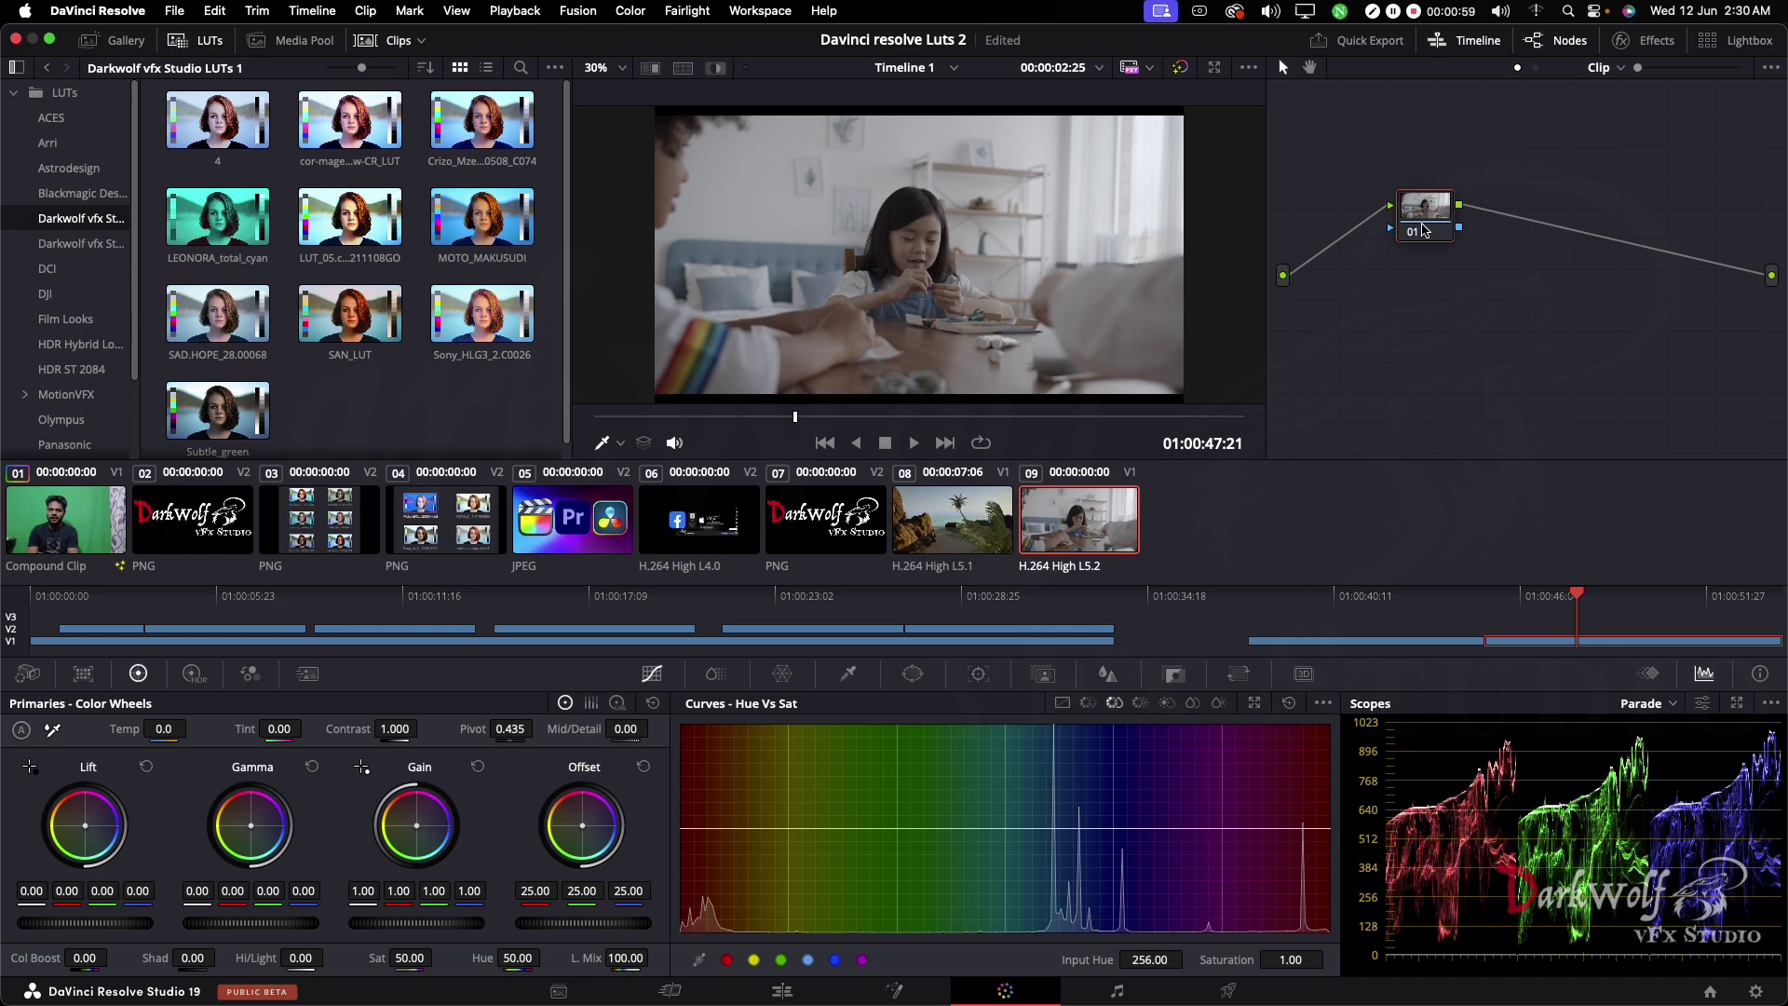
# Add a serial node after node 01, apply the MOTO_MAKUSUDI LUT to it, and compare the image with the node off and on.
pyautogui.hotkey('alt', 's')
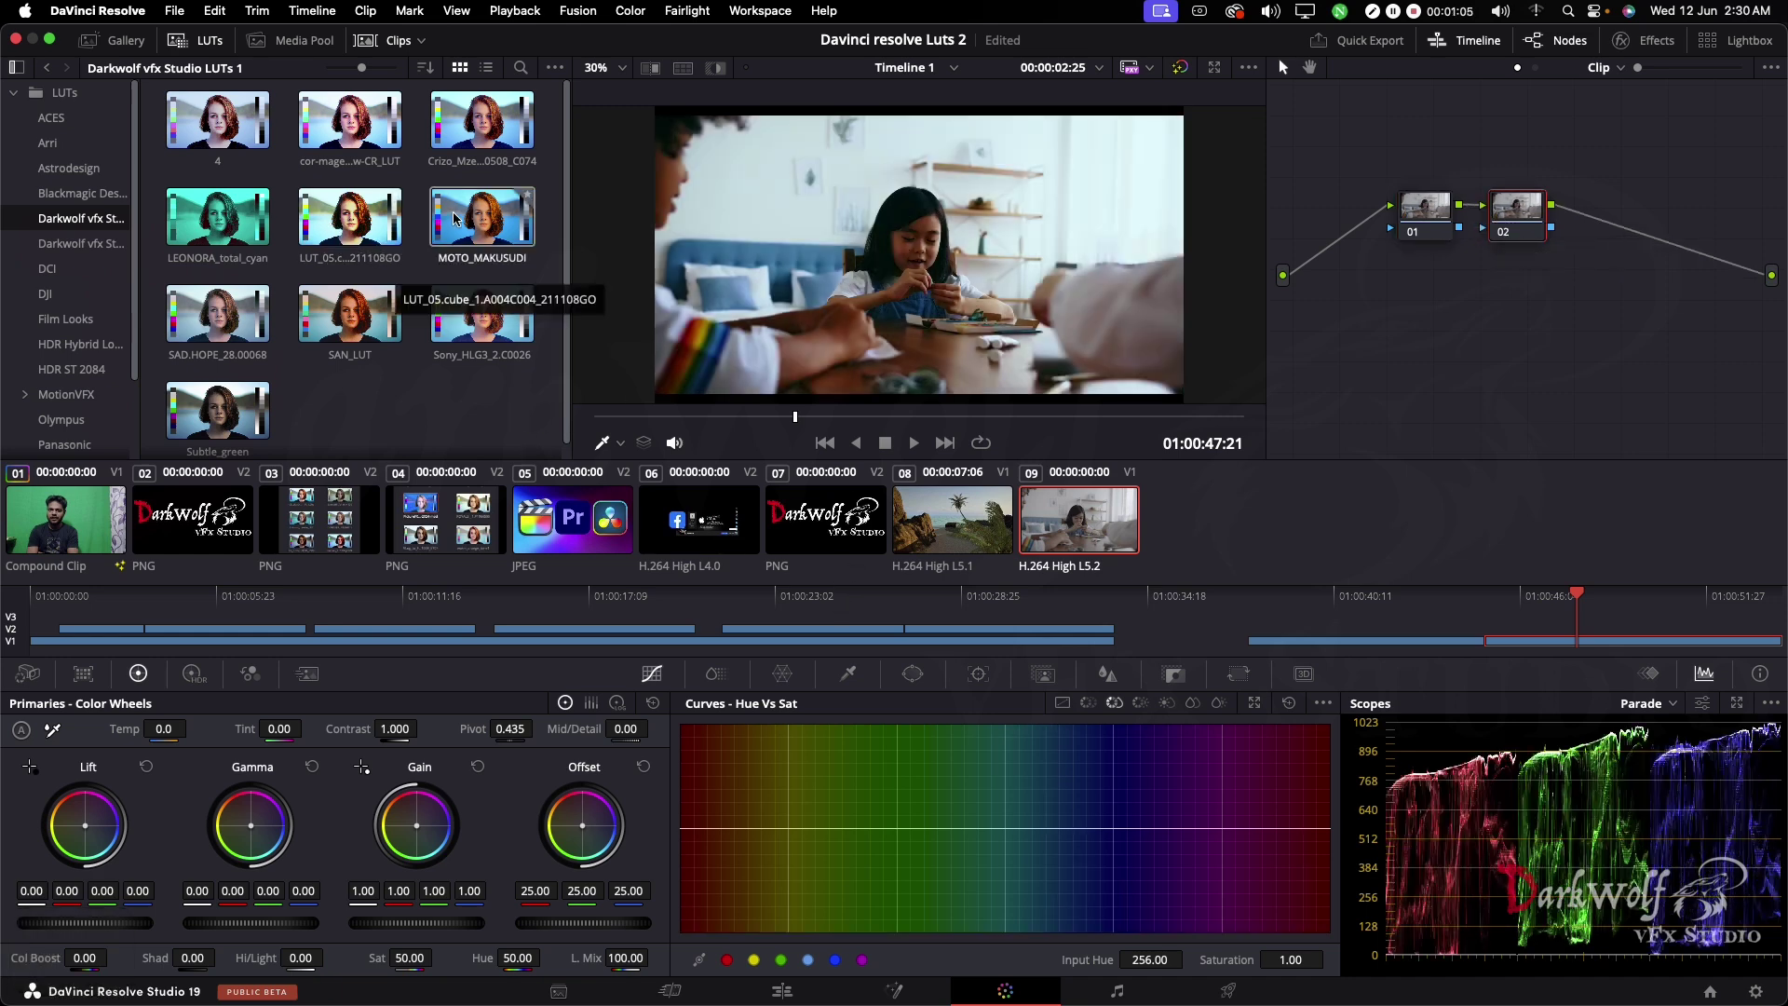
pyautogui.moveTo(455, 218); pyautogui.dragTo(1530, 223)
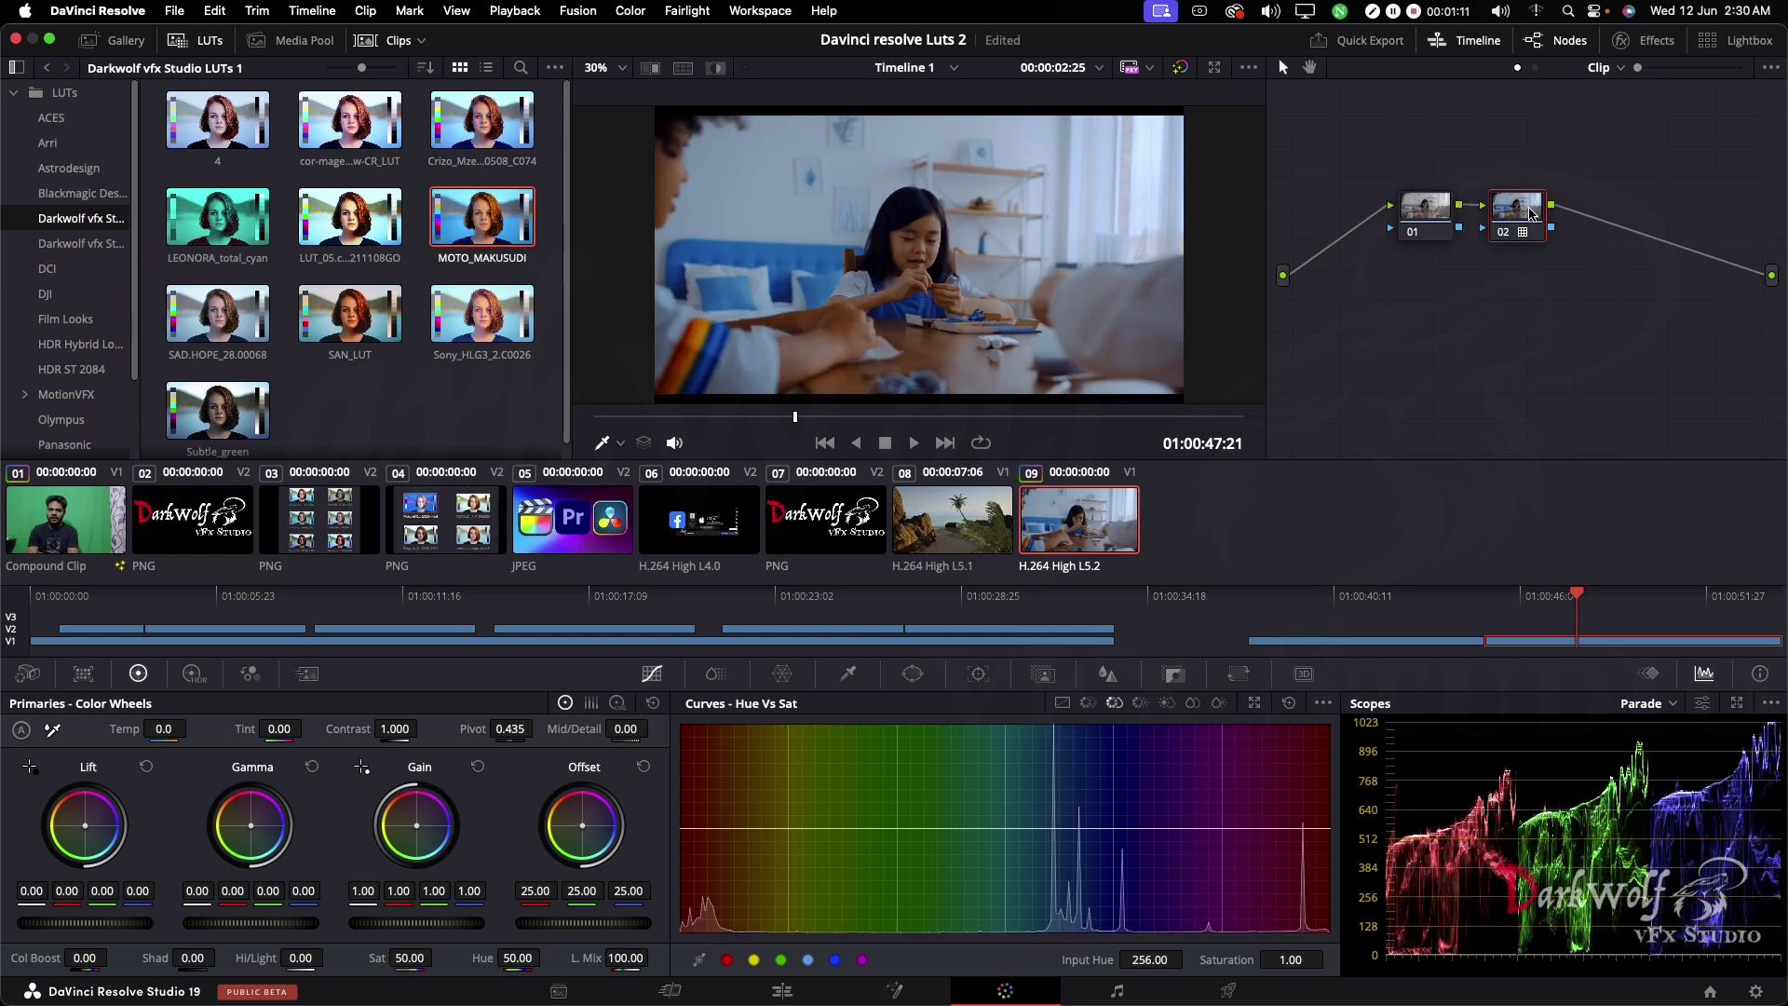
pyautogui.press('super+d')
pyautogui.press('super+d')
pyautogui.press('super+d')
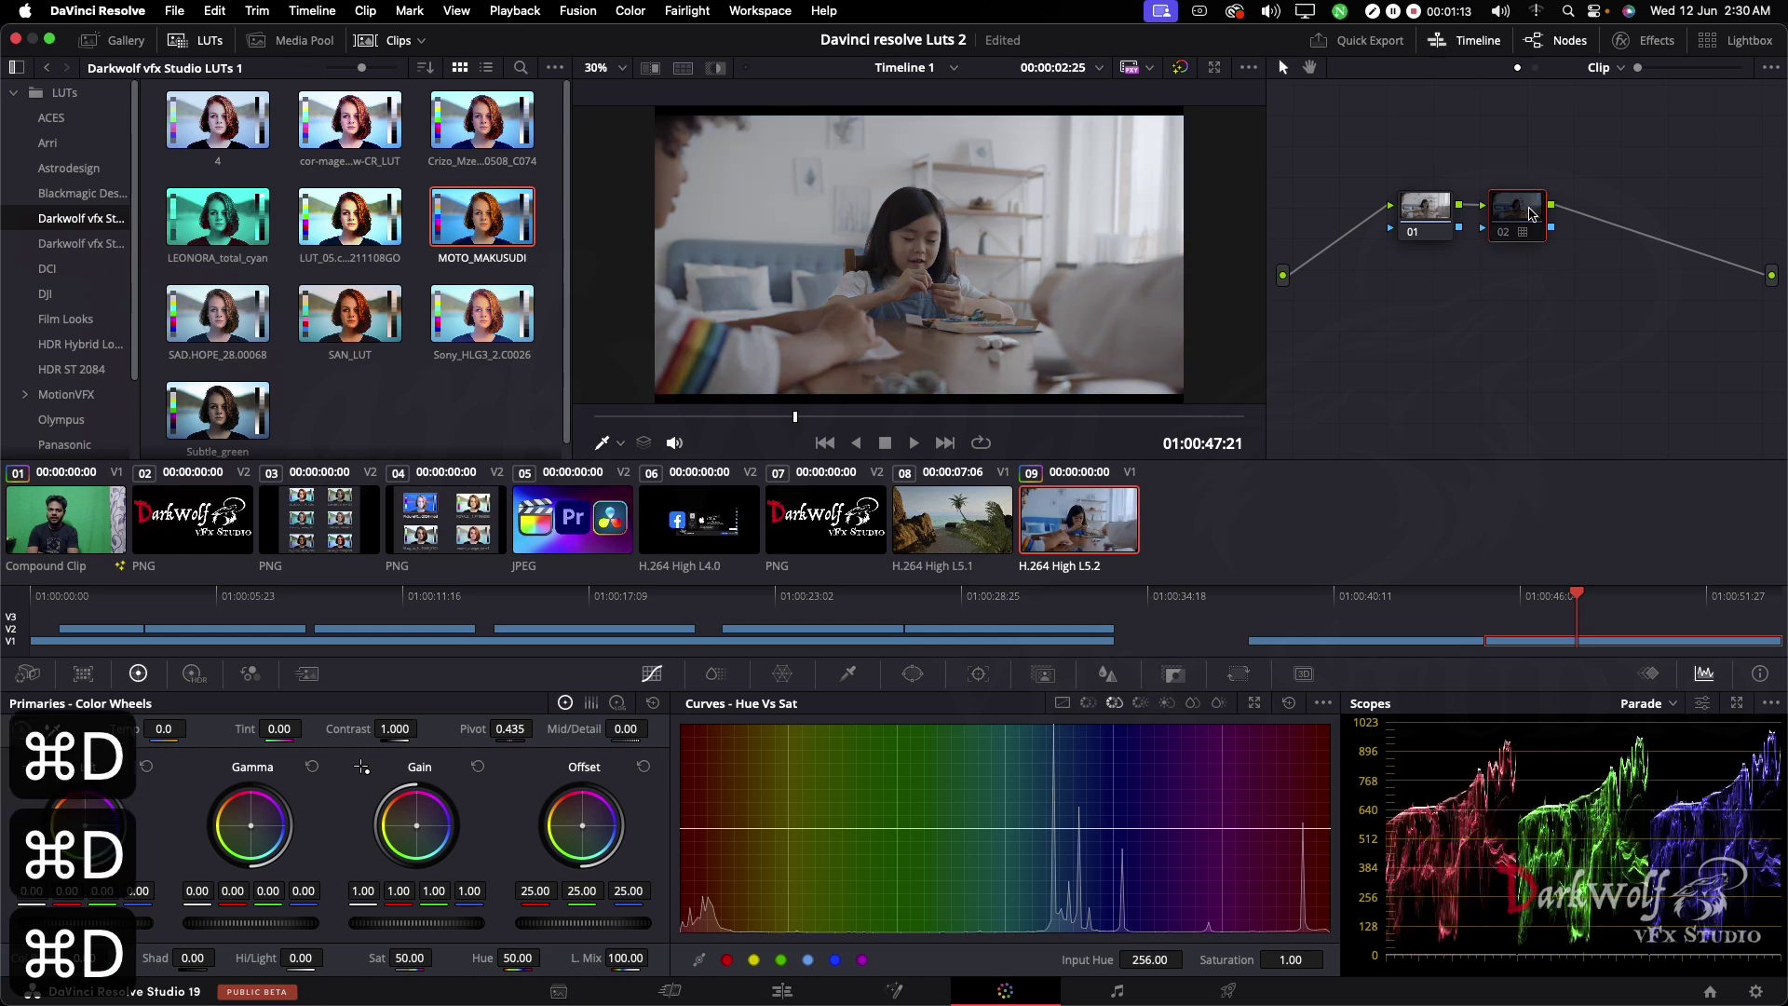
pyautogui.press('super+d')
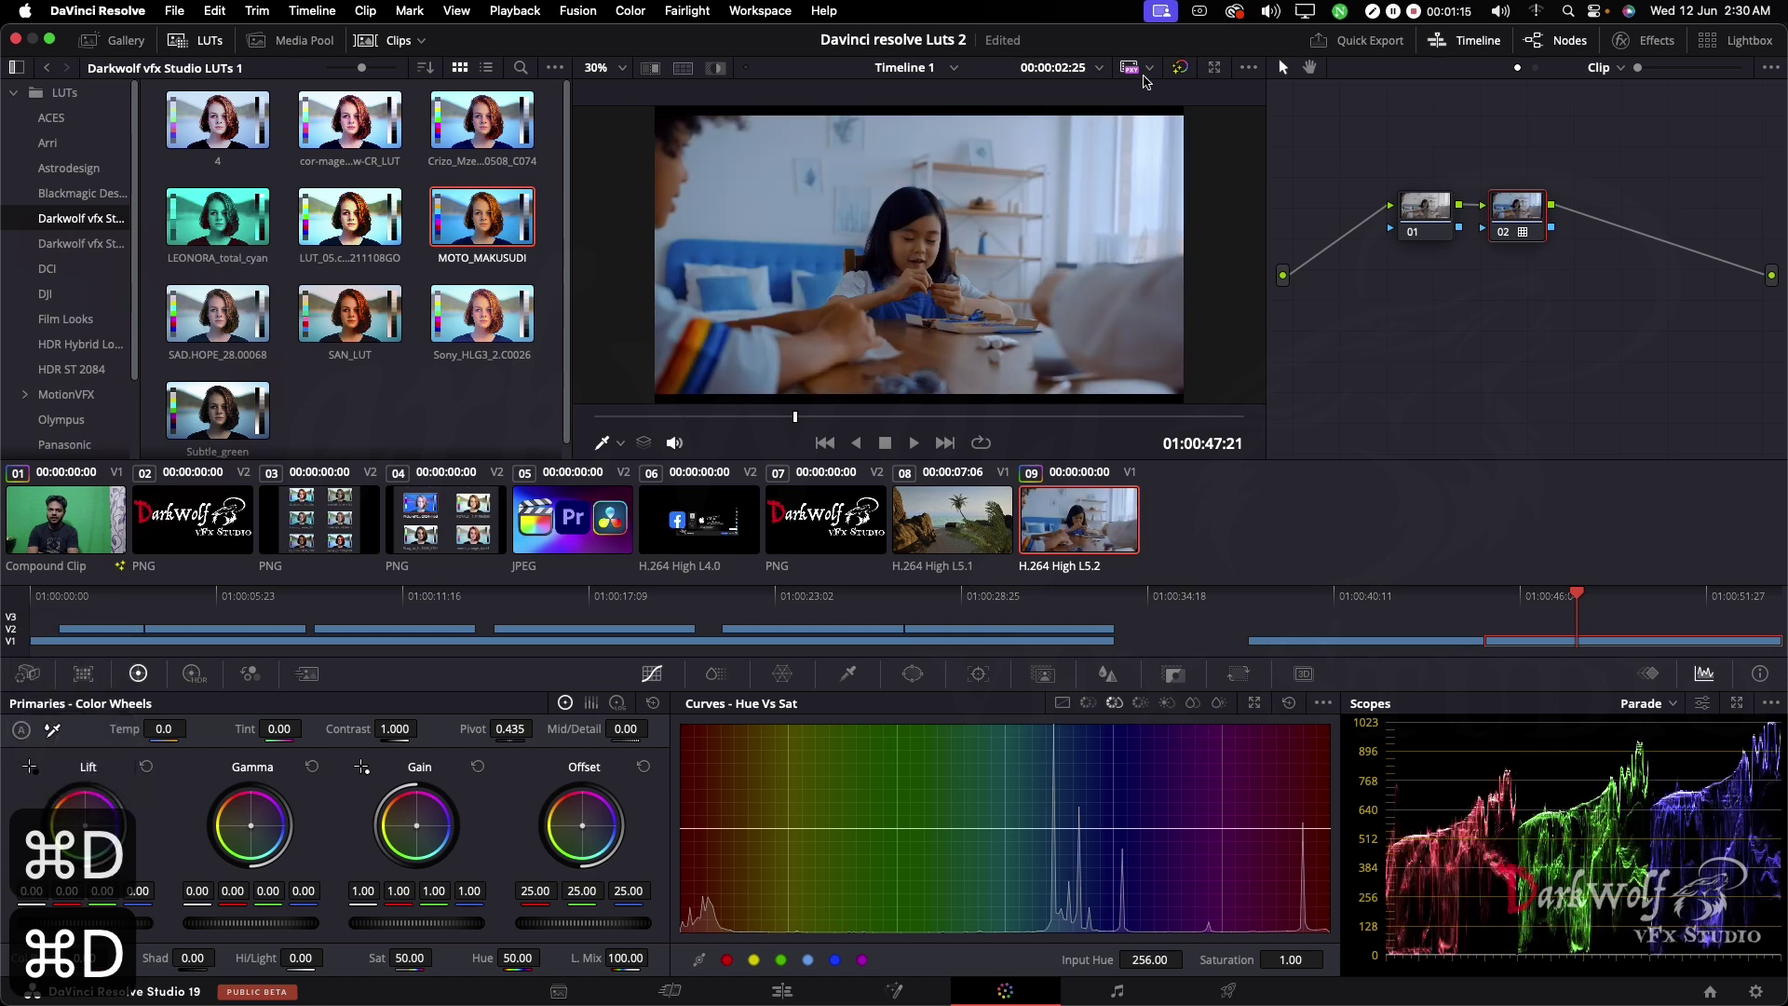
pyautogui.press('super+d')
pyautogui.press('super+d')
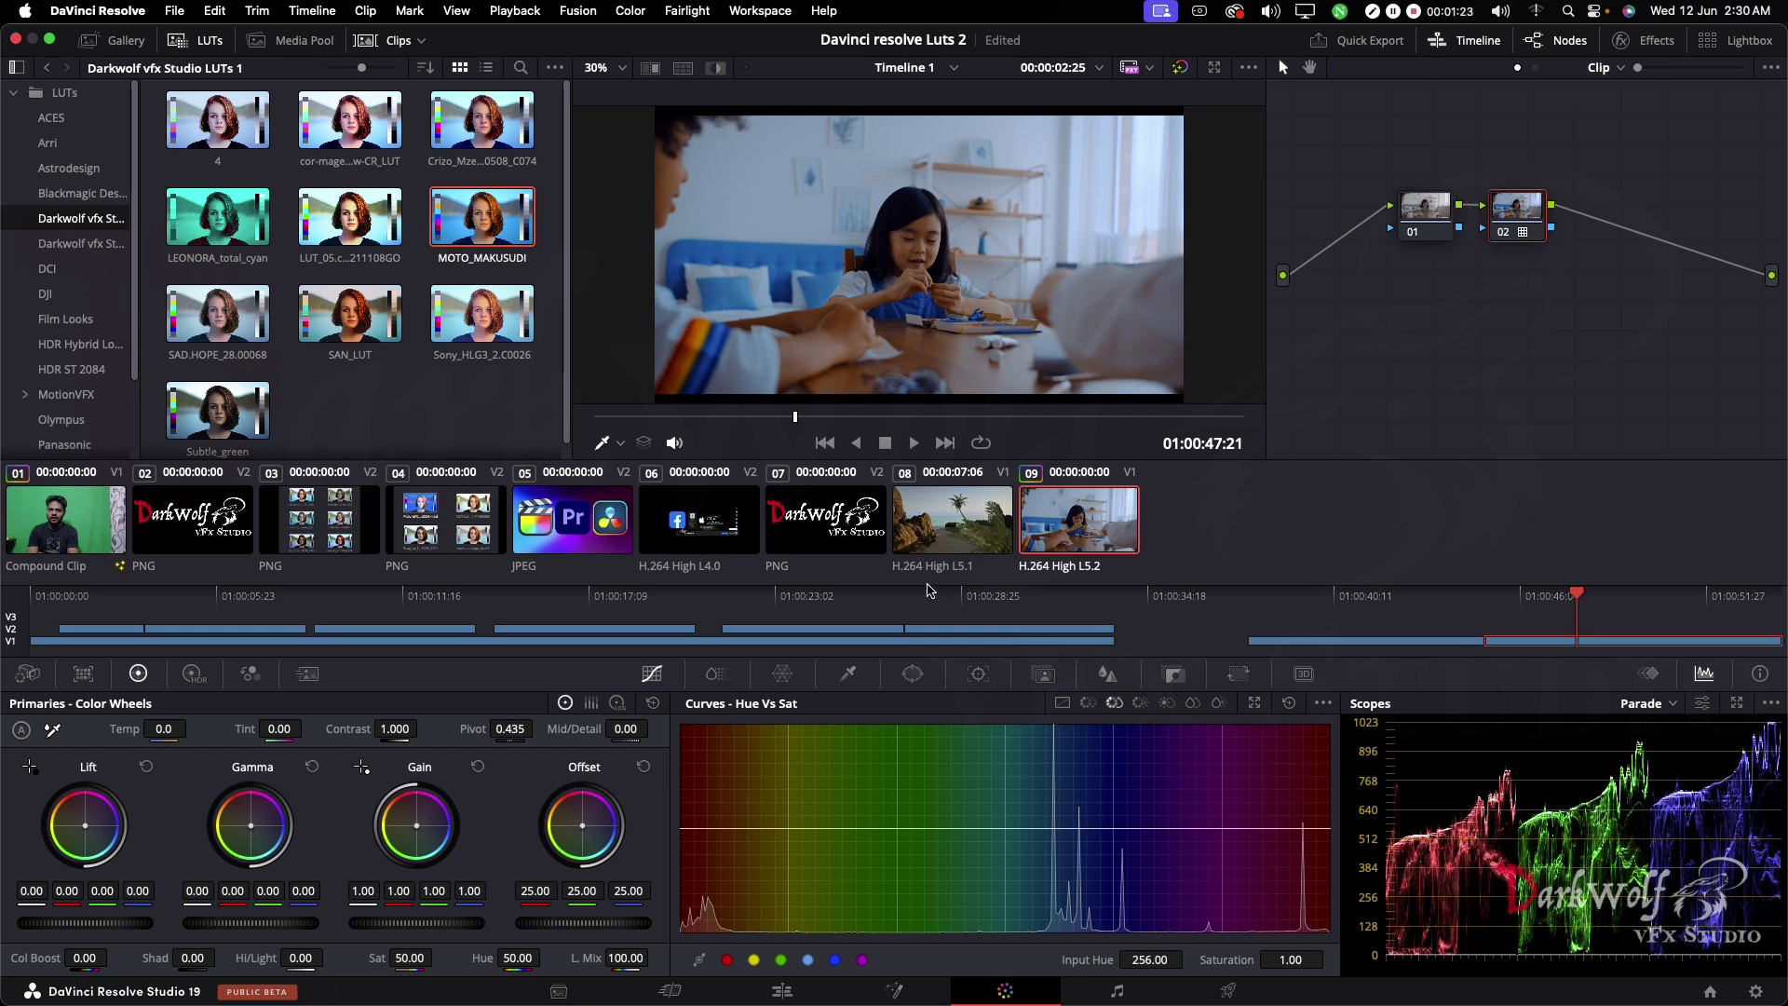
# Add a serial node to the beach clip 08 and apply the Crizo_Mzeyah__1.A020_12040508_C074 LUT to it.
pyautogui.click(971, 532)
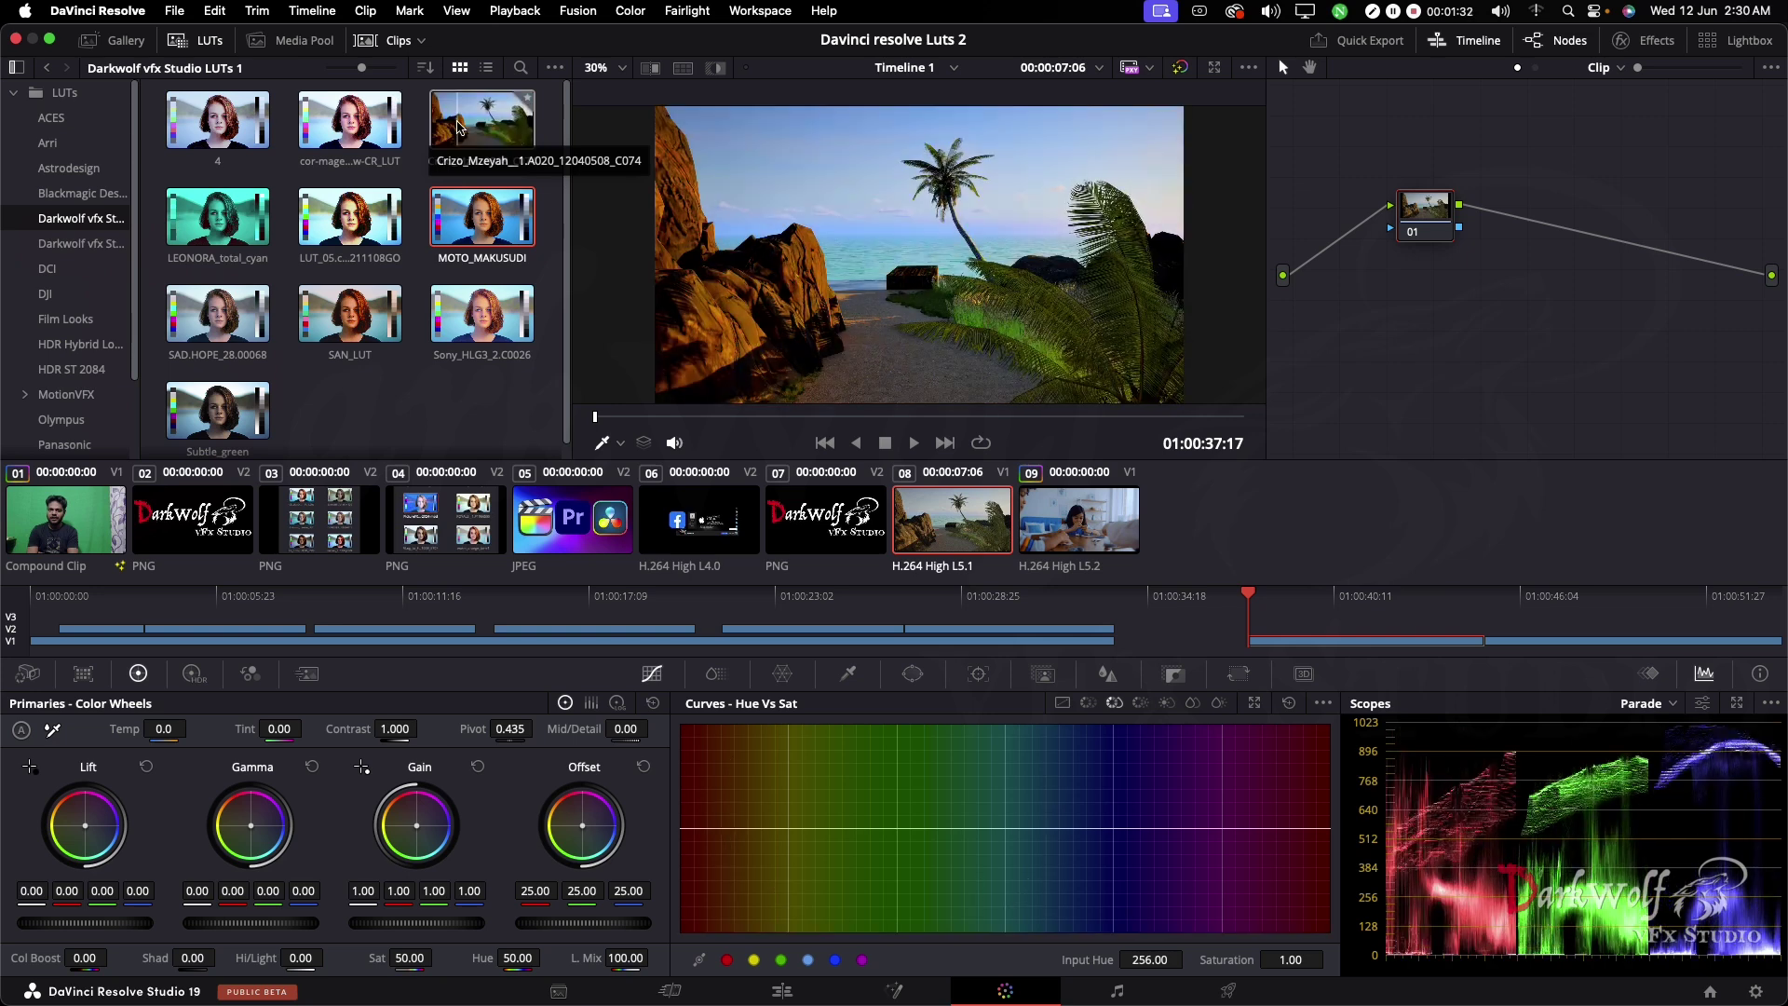
pyautogui.click(507, 141)
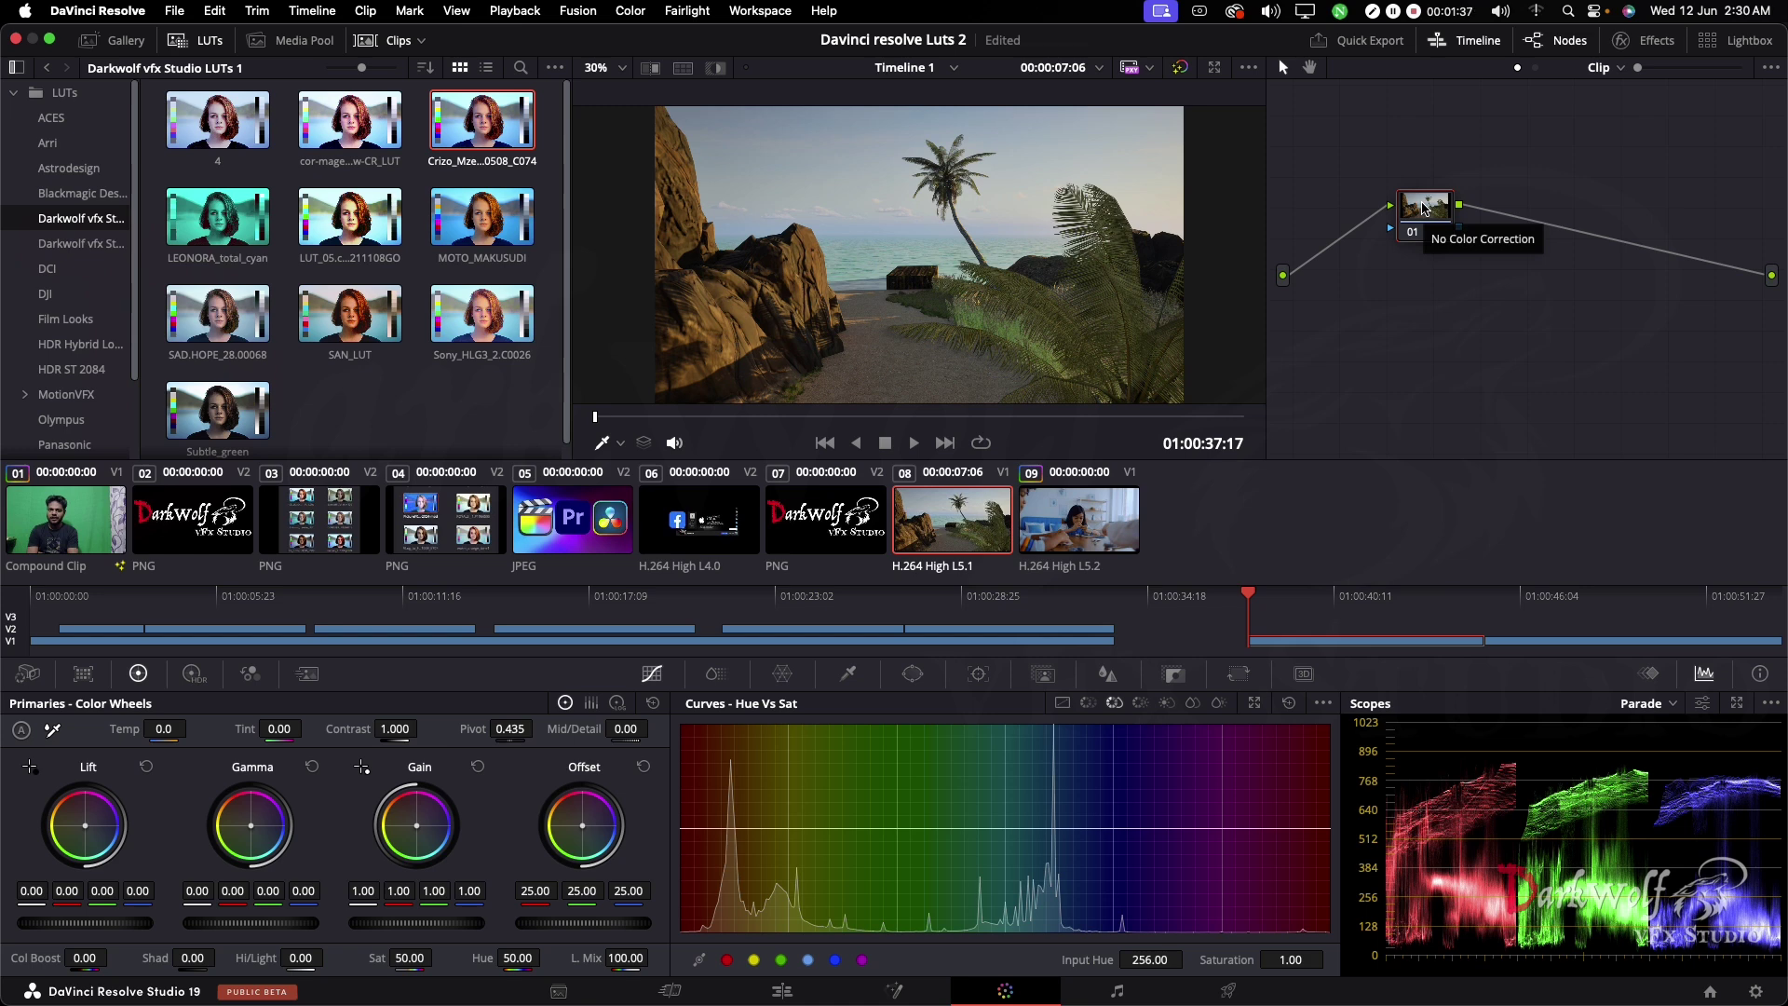
pyautogui.hotkey('alt', 's')
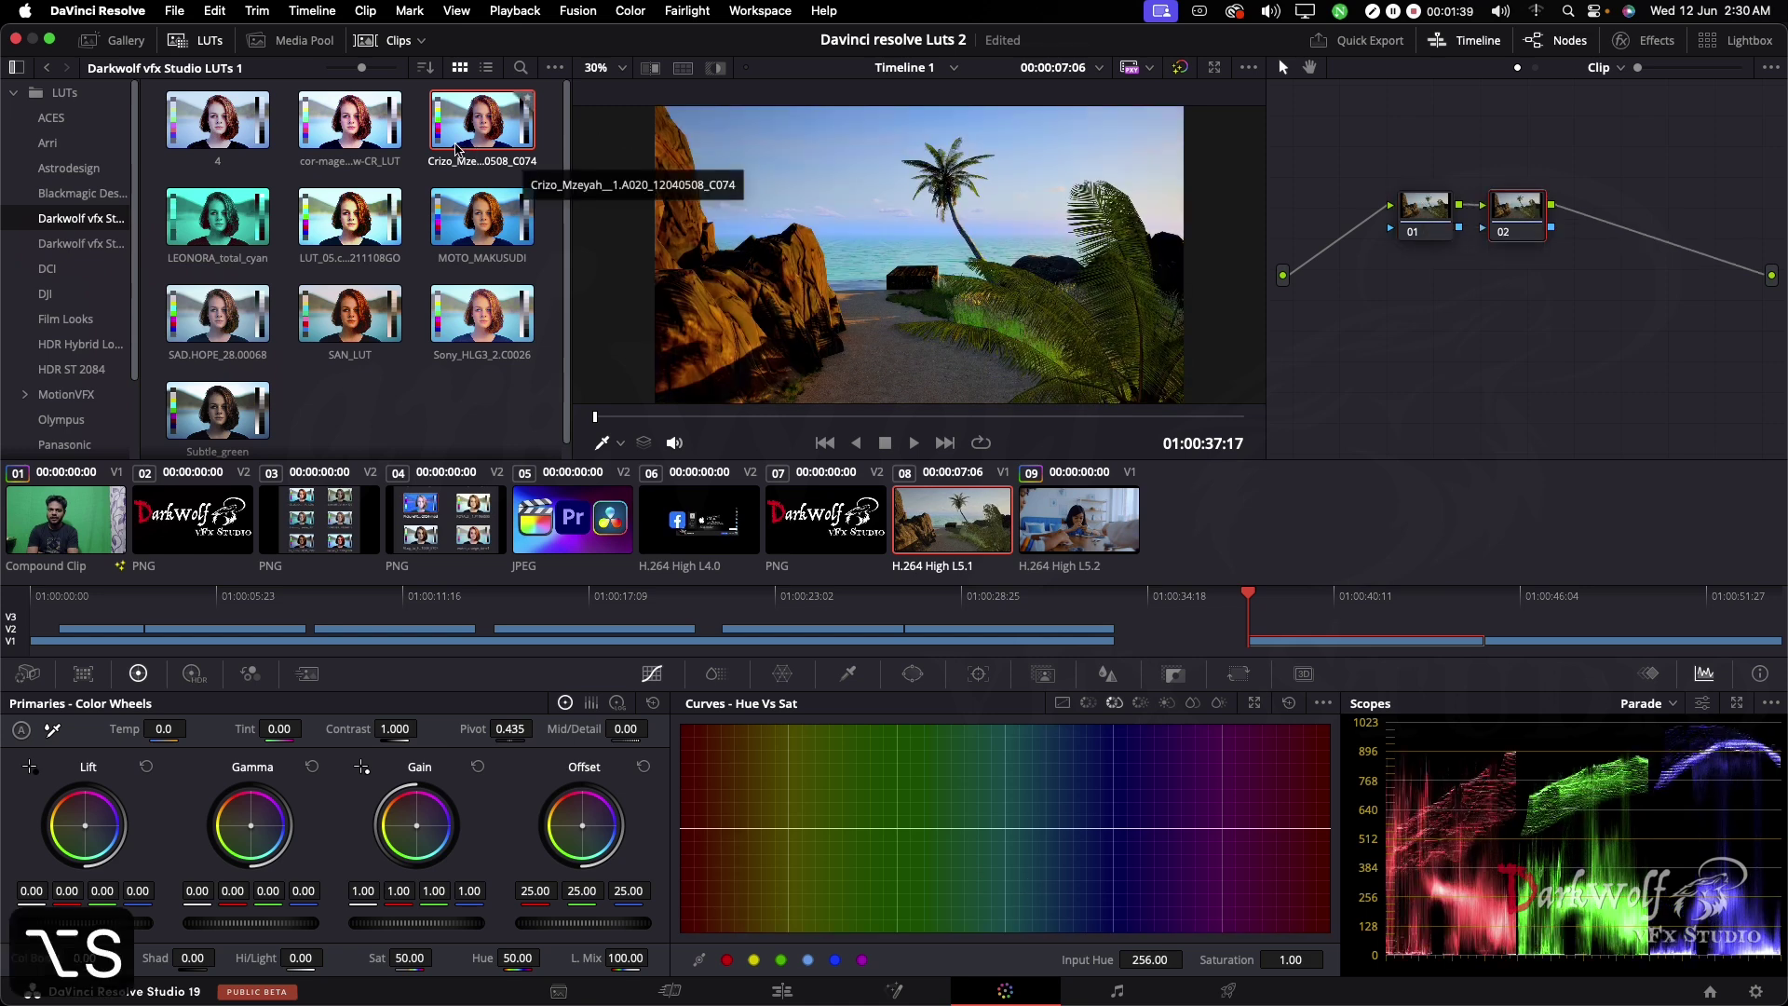
pyautogui.moveTo(479, 136); pyautogui.dragTo(1530, 231)
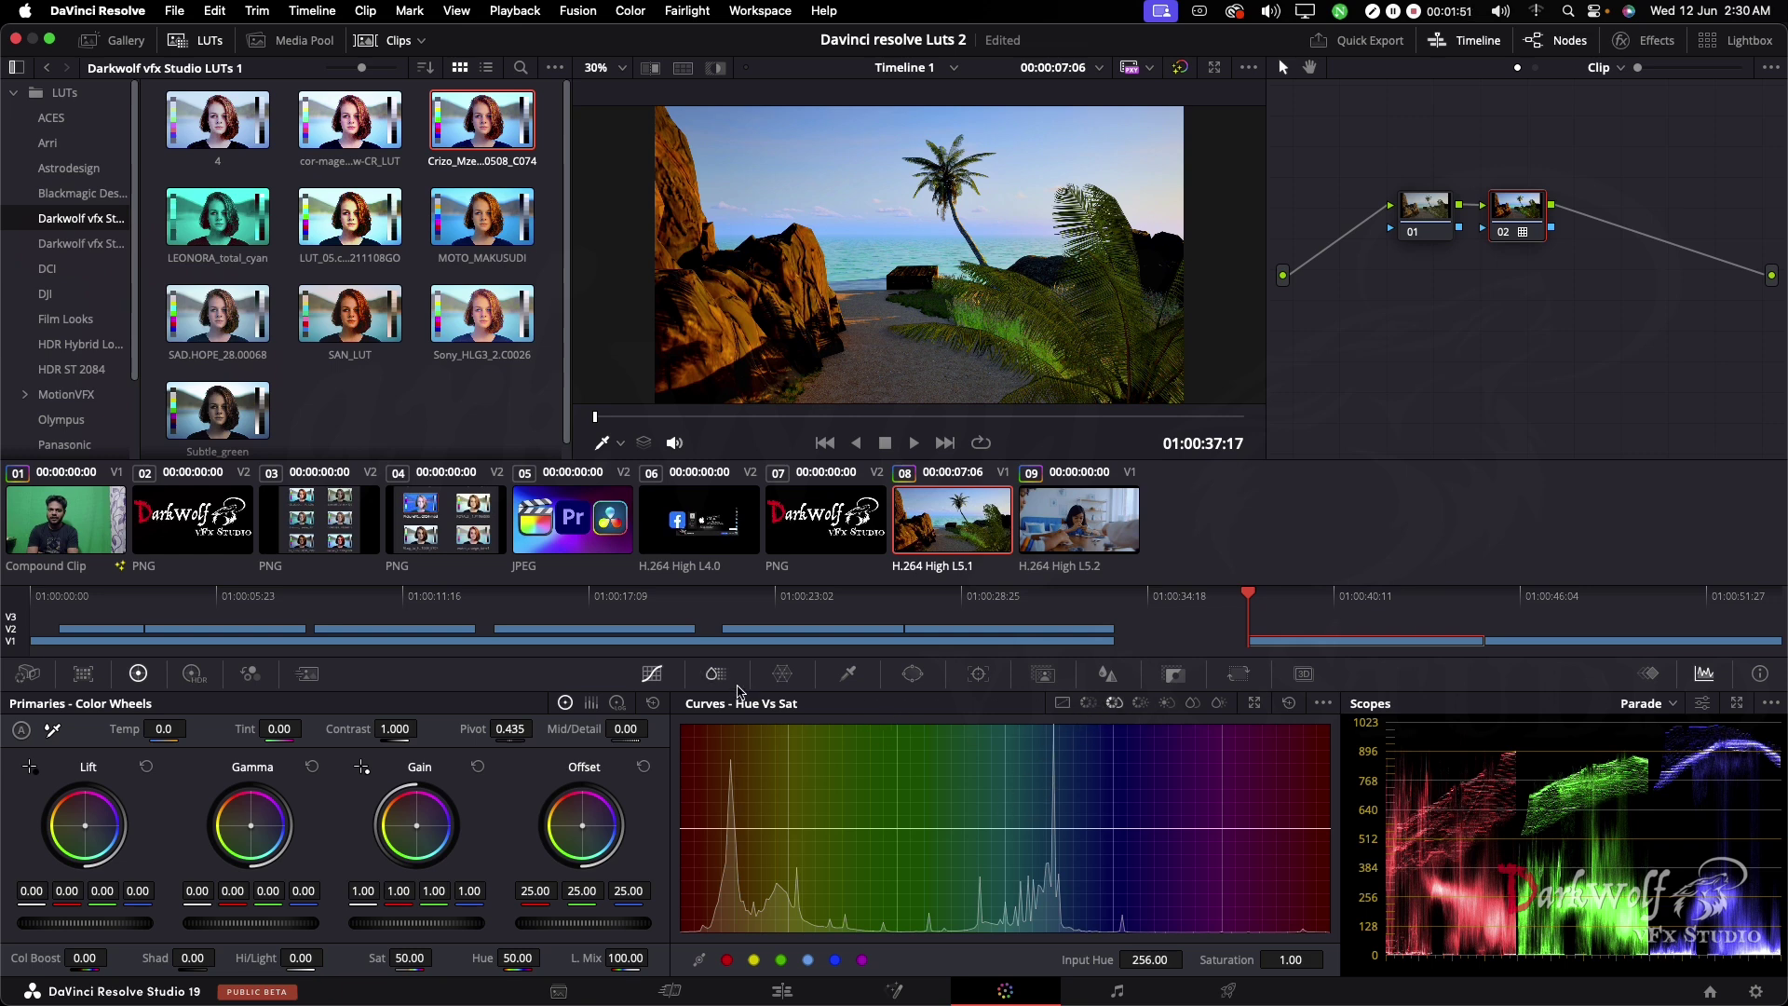
# Lower the saturation of the yellow-green hues to about 0.47 with the Hue Vs Sat curve on node 02.
pyautogui.click(1140, 705)
pyautogui.click(1115, 703)
pyautogui.moveTo(844, 828); pyautogui.dragTo(837, 883)
pyautogui.click(888, 830)
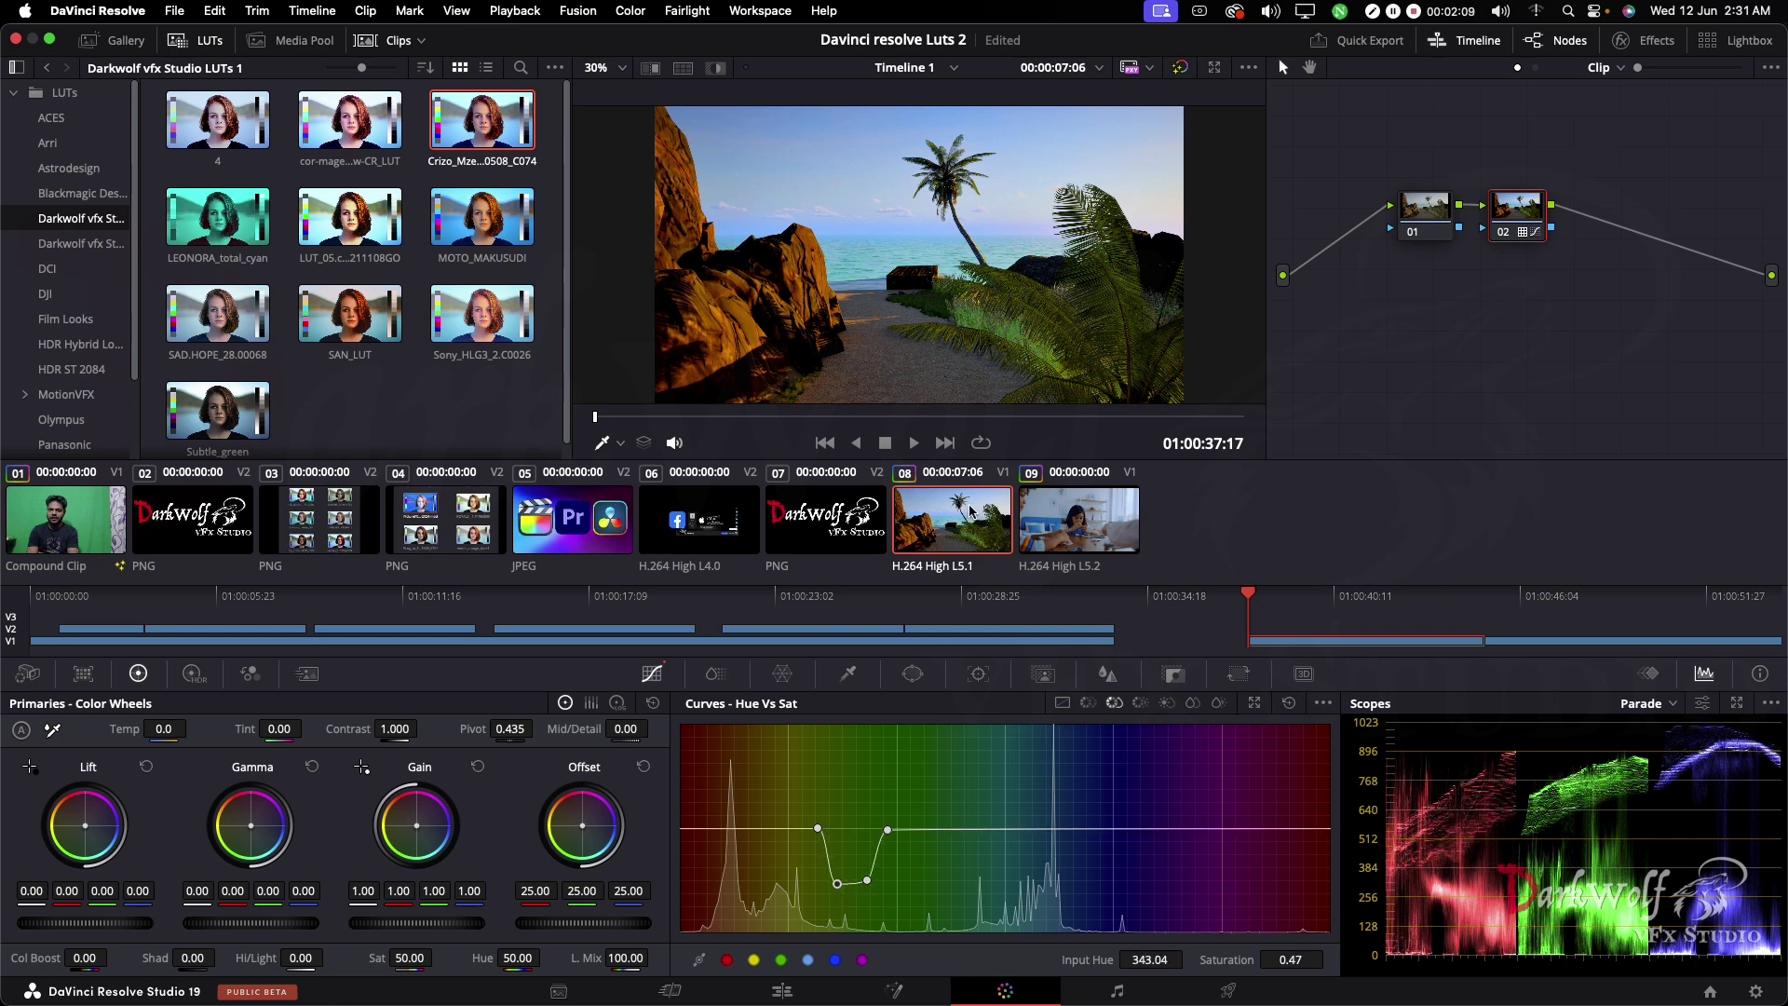
# Shape the Hue Vs Sat curve further, reducing yellow saturation to about 0.72 and the red-orange rock tones to about 0.78.
pyautogui.click(768, 830)
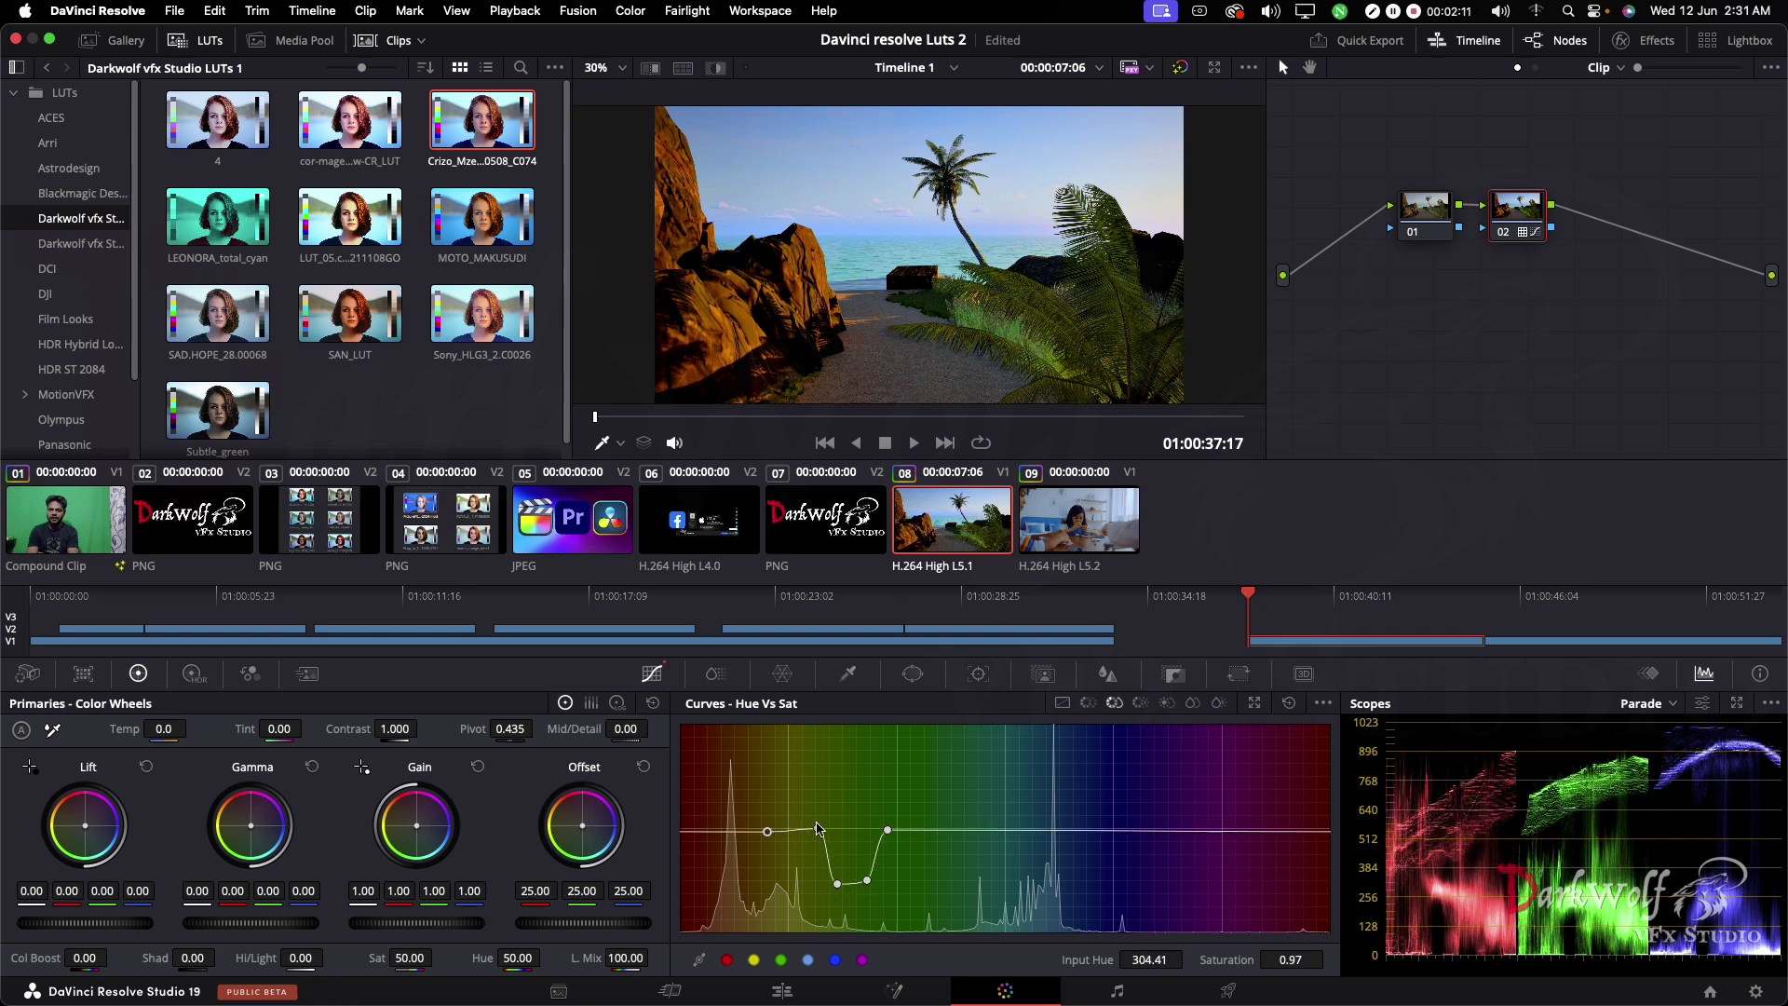
pyautogui.moveTo(817, 828); pyautogui.dragTo(796, 858)
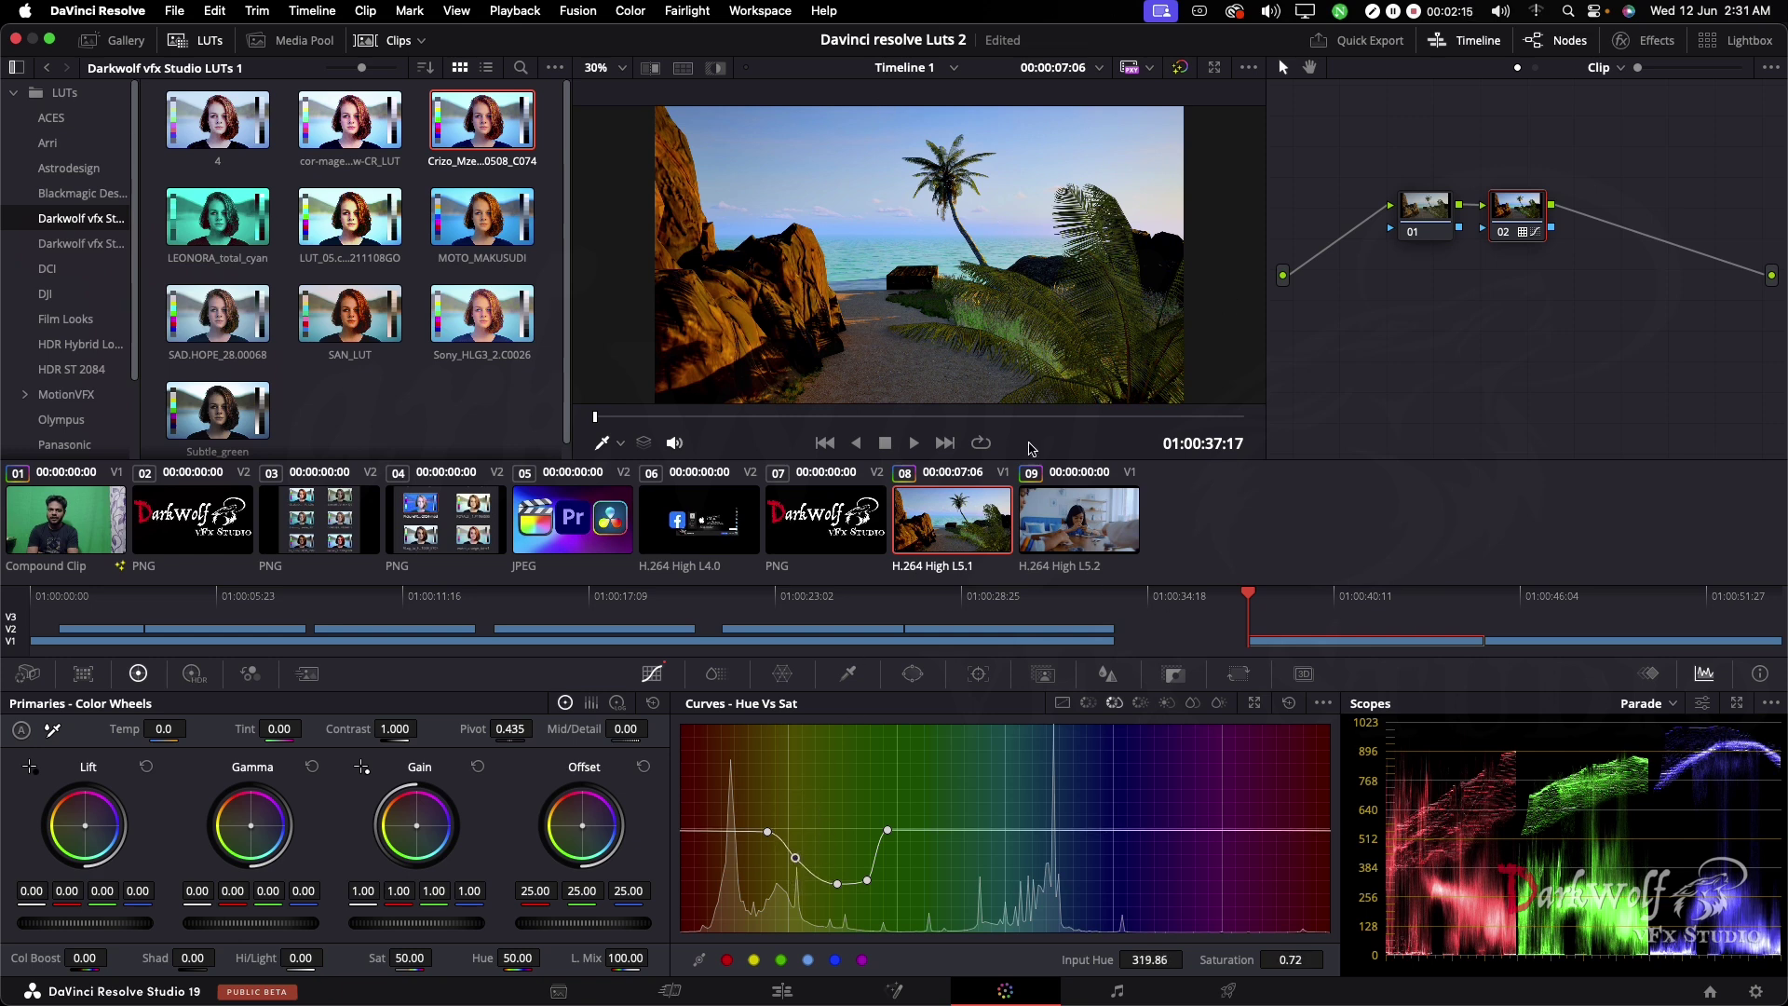
pyautogui.click(744, 322)
pyautogui.moveTo(703, 832)
pyautogui.mouseDown()
pyautogui.moveTo(700, 920)
pyautogui.moveTo(701, 749)
pyautogui.moveTo(682, 864)
pyautogui.moveTo(754, 908)
pyautogui.moveTo(709, 855)
pyautogui.mouseUp()
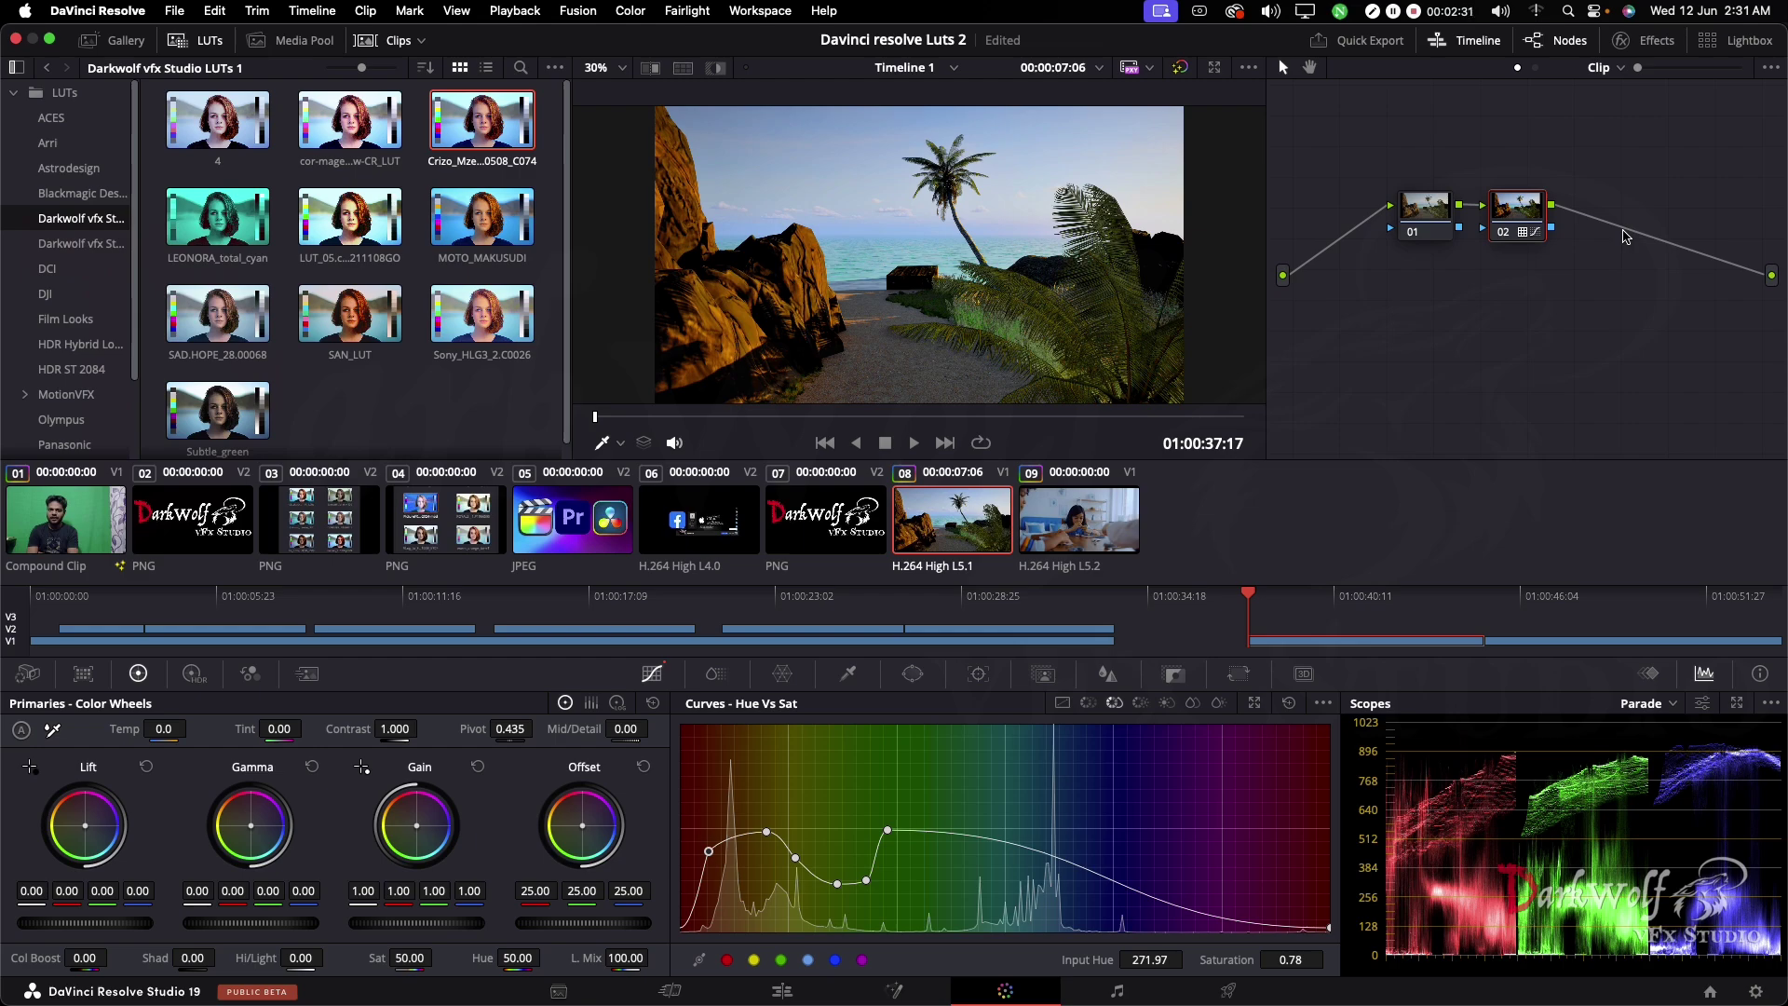
# Switch to the browser and open the Malayalam Editing Desk page for DaVinci Resolve Studio 19 on the Darkwolf Studio site.
pyautogui.hotkey('ctrl', 'Up')
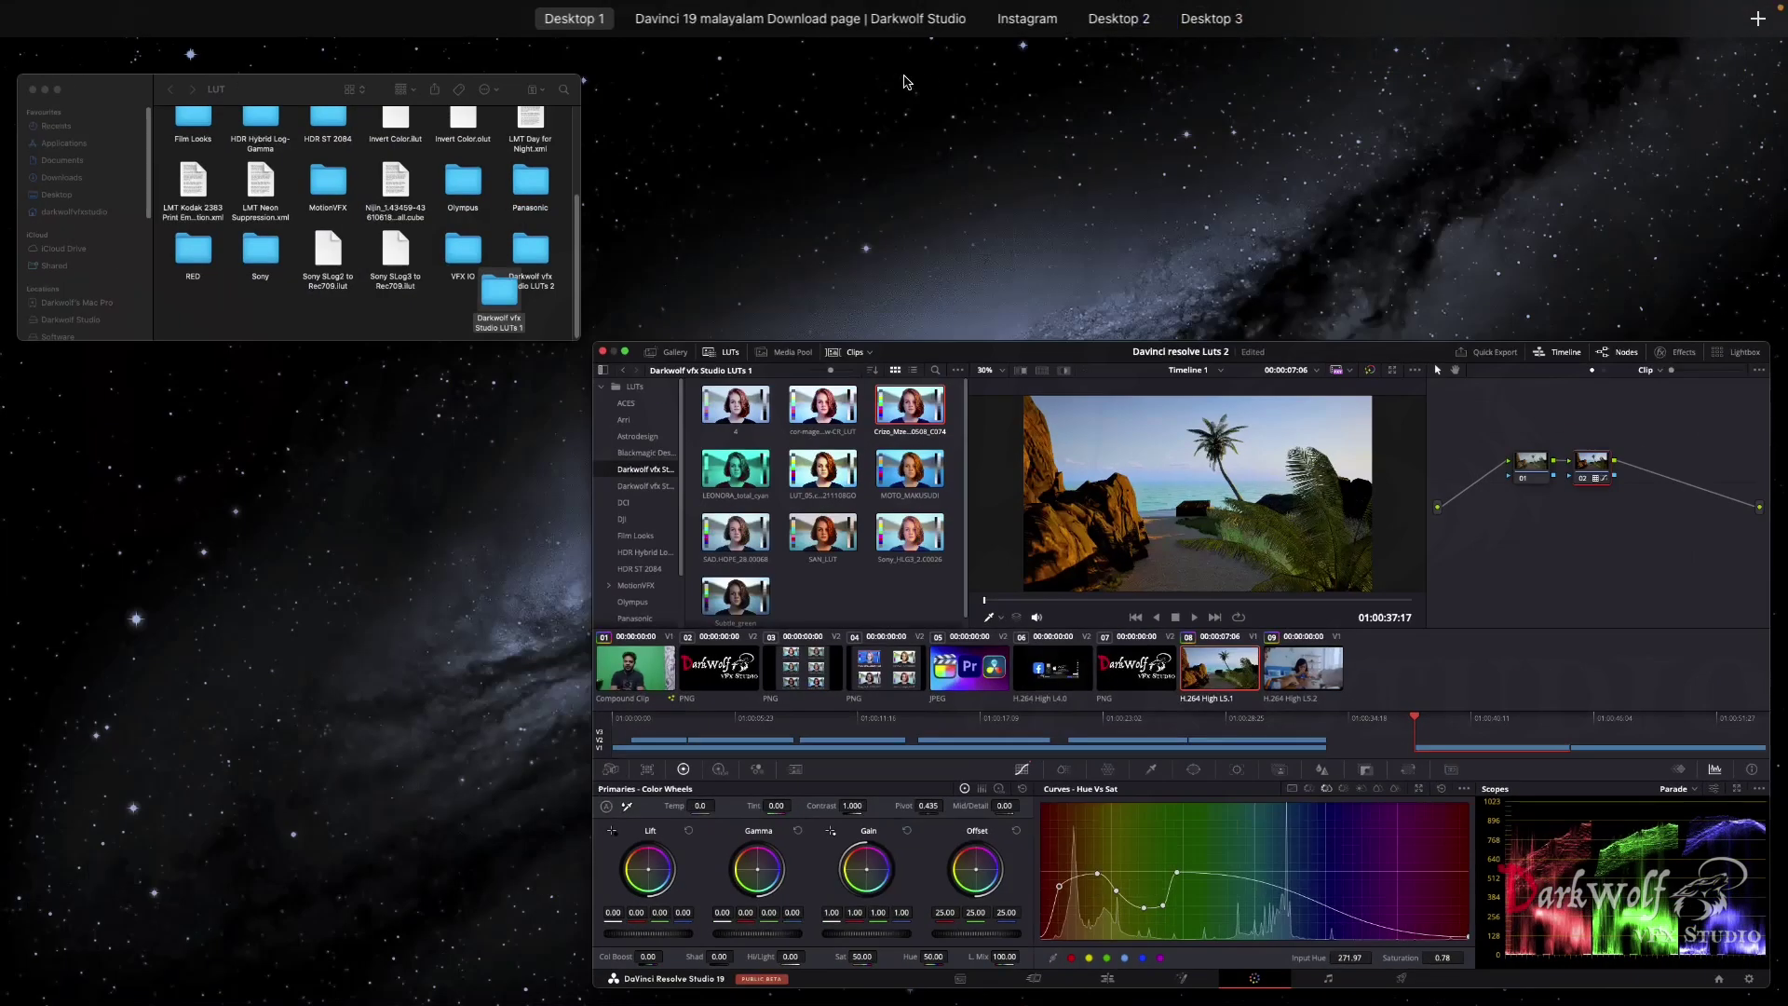
pyautogui.click(838, 120)
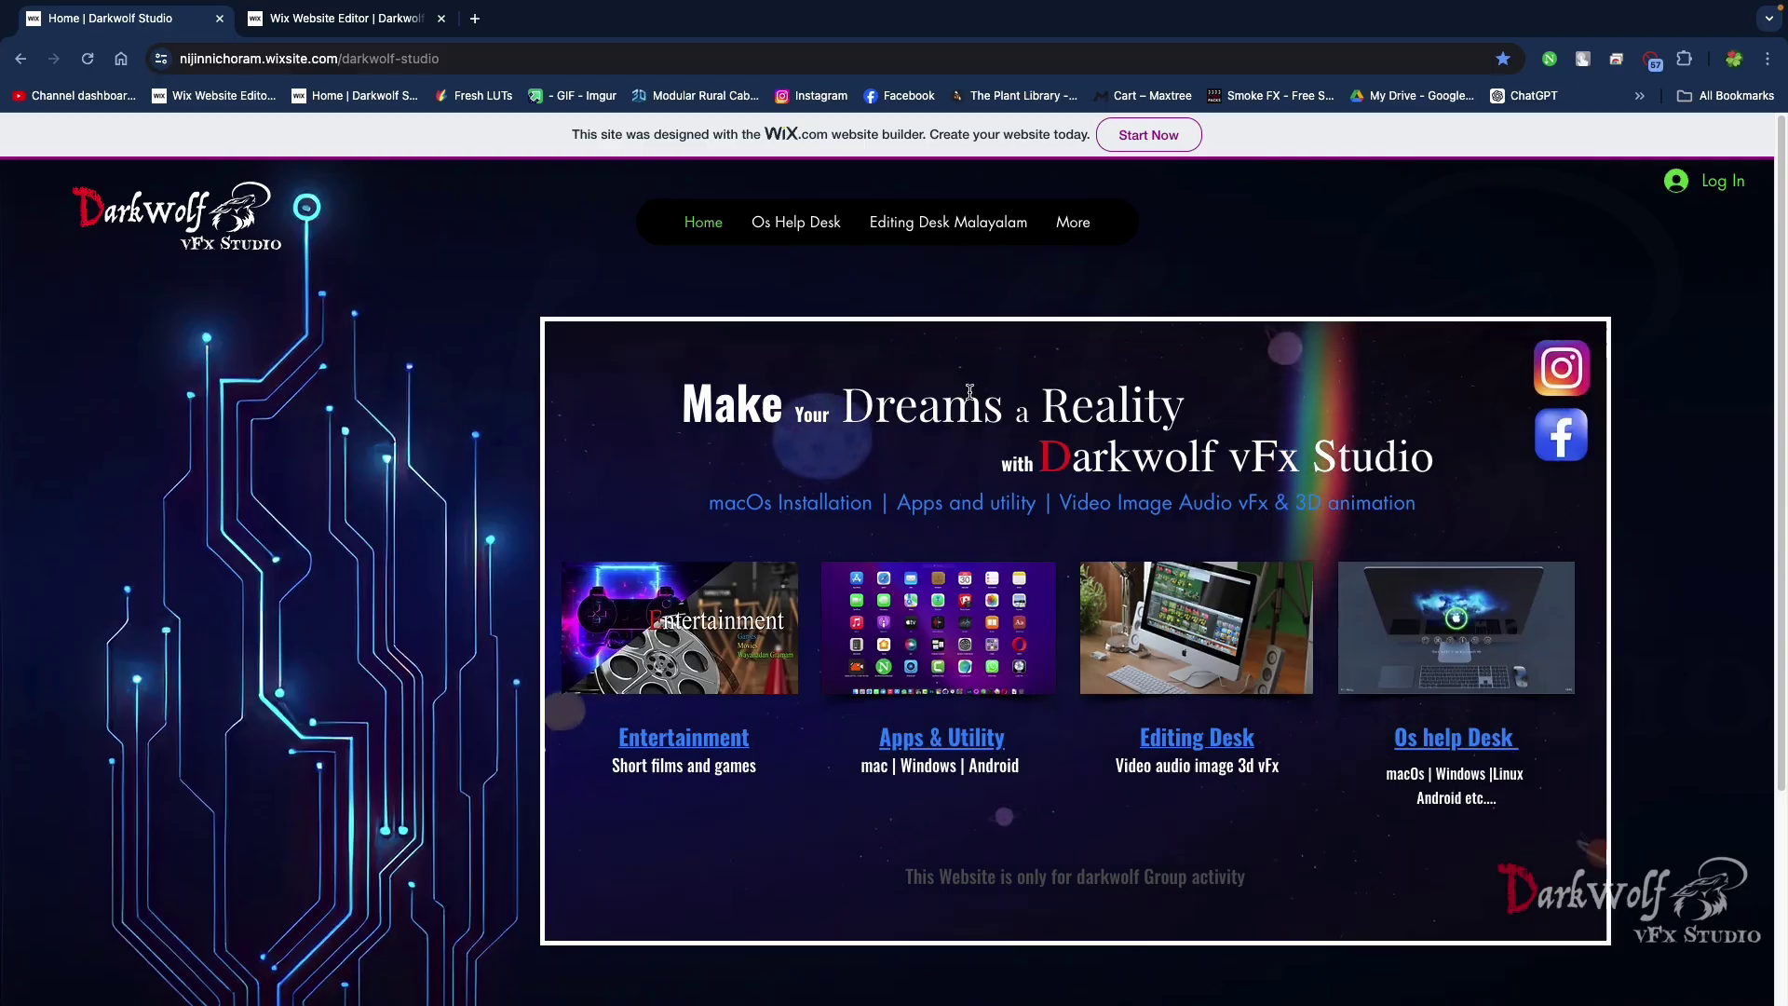
pyautogui.click(1245, 657)
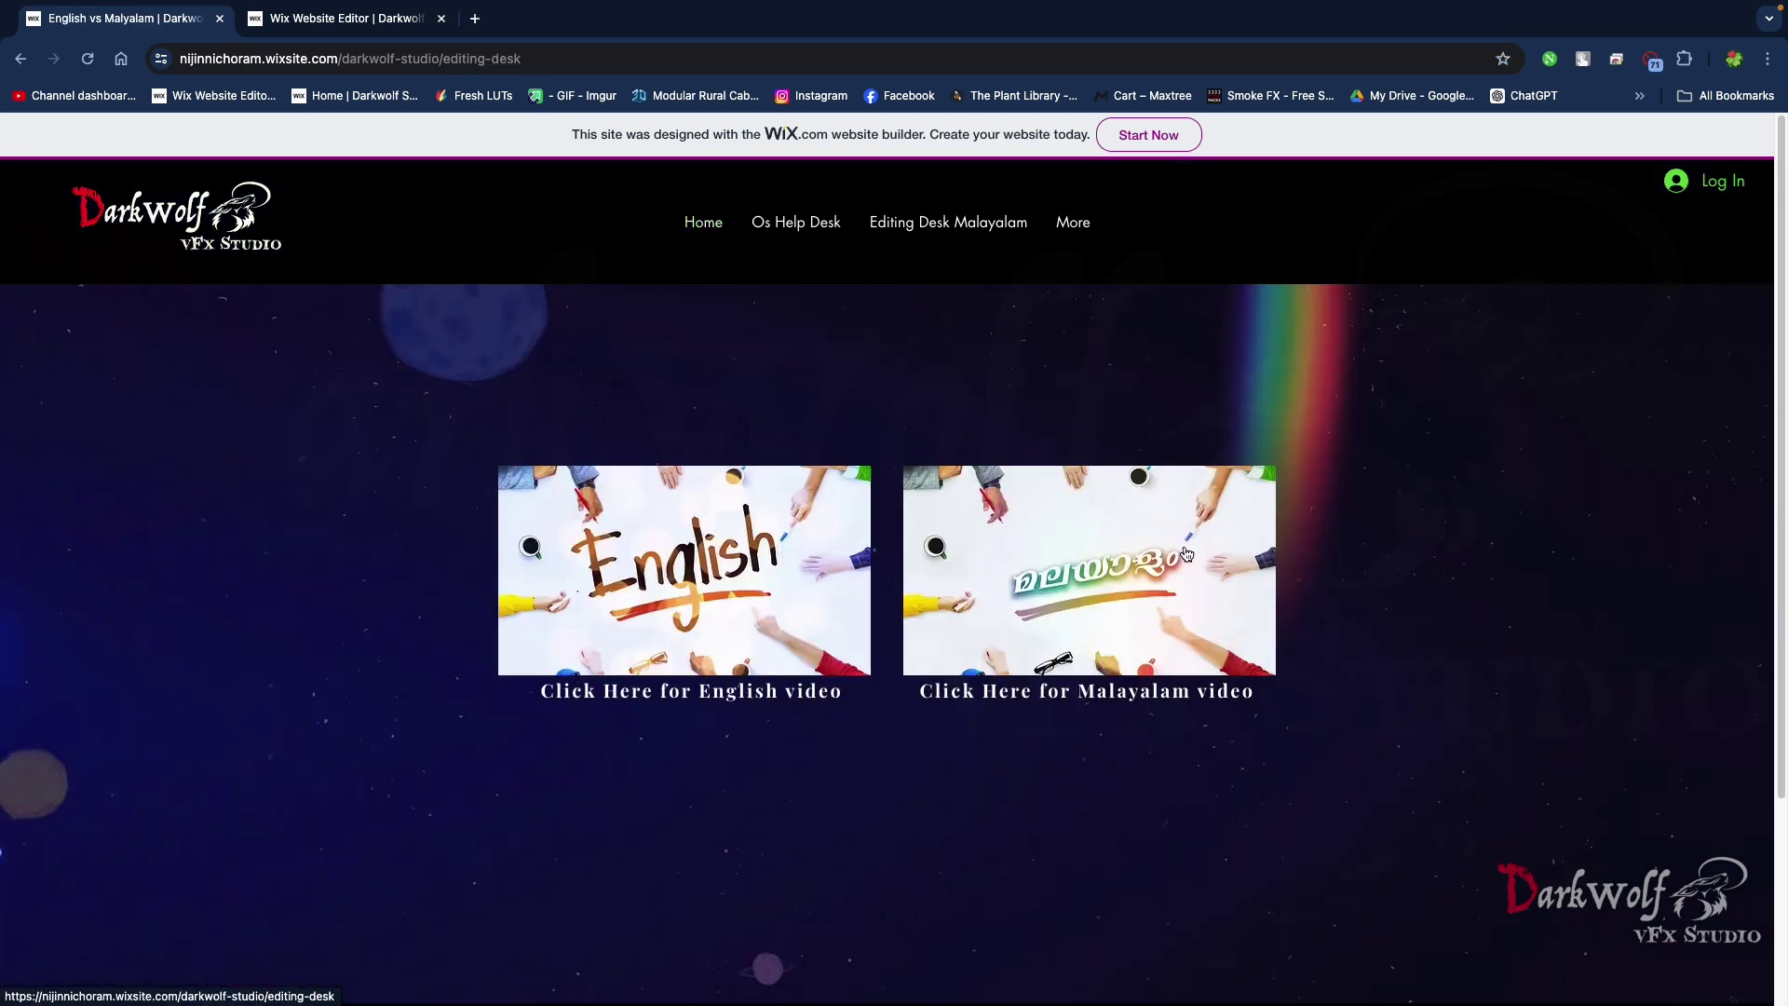
pyautogui.click(1186, 555)
pyautogui.click(1221, 634)
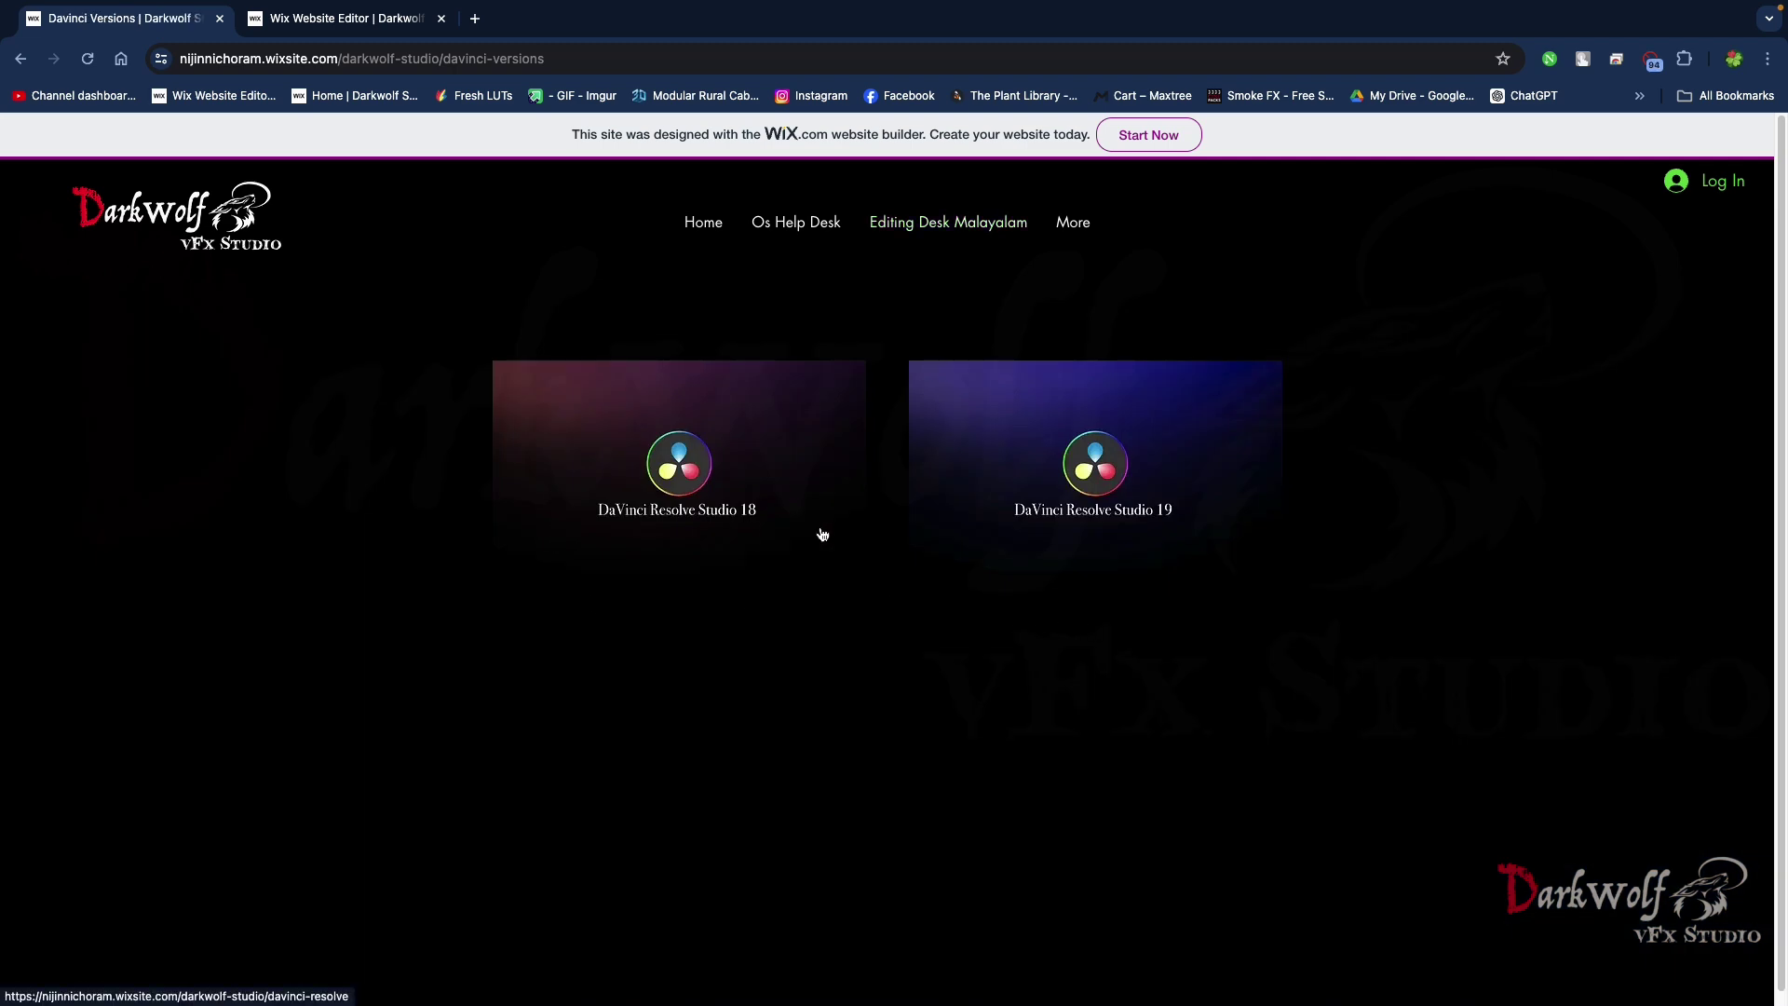
pyautogui.click(1081, 465)
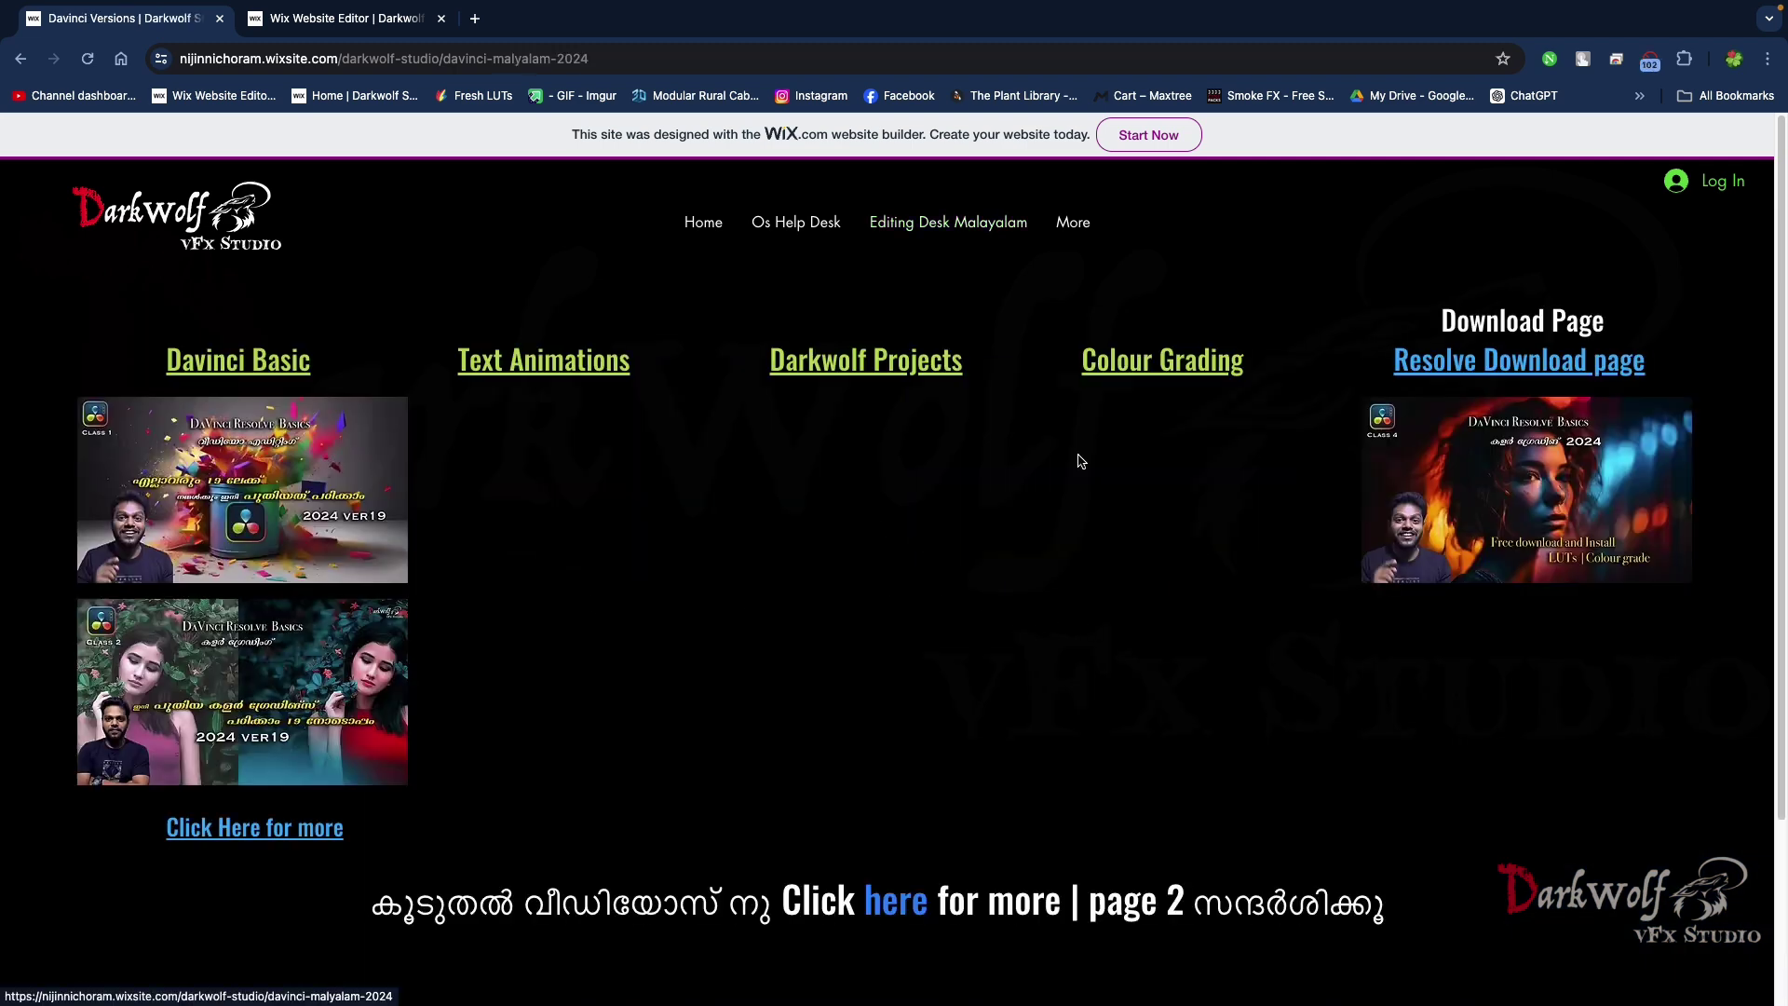
# Download the 10 Free LUTs package from the site's Resolve download page and show the zip in its download folder.
pyautogui.click(1556, 537)
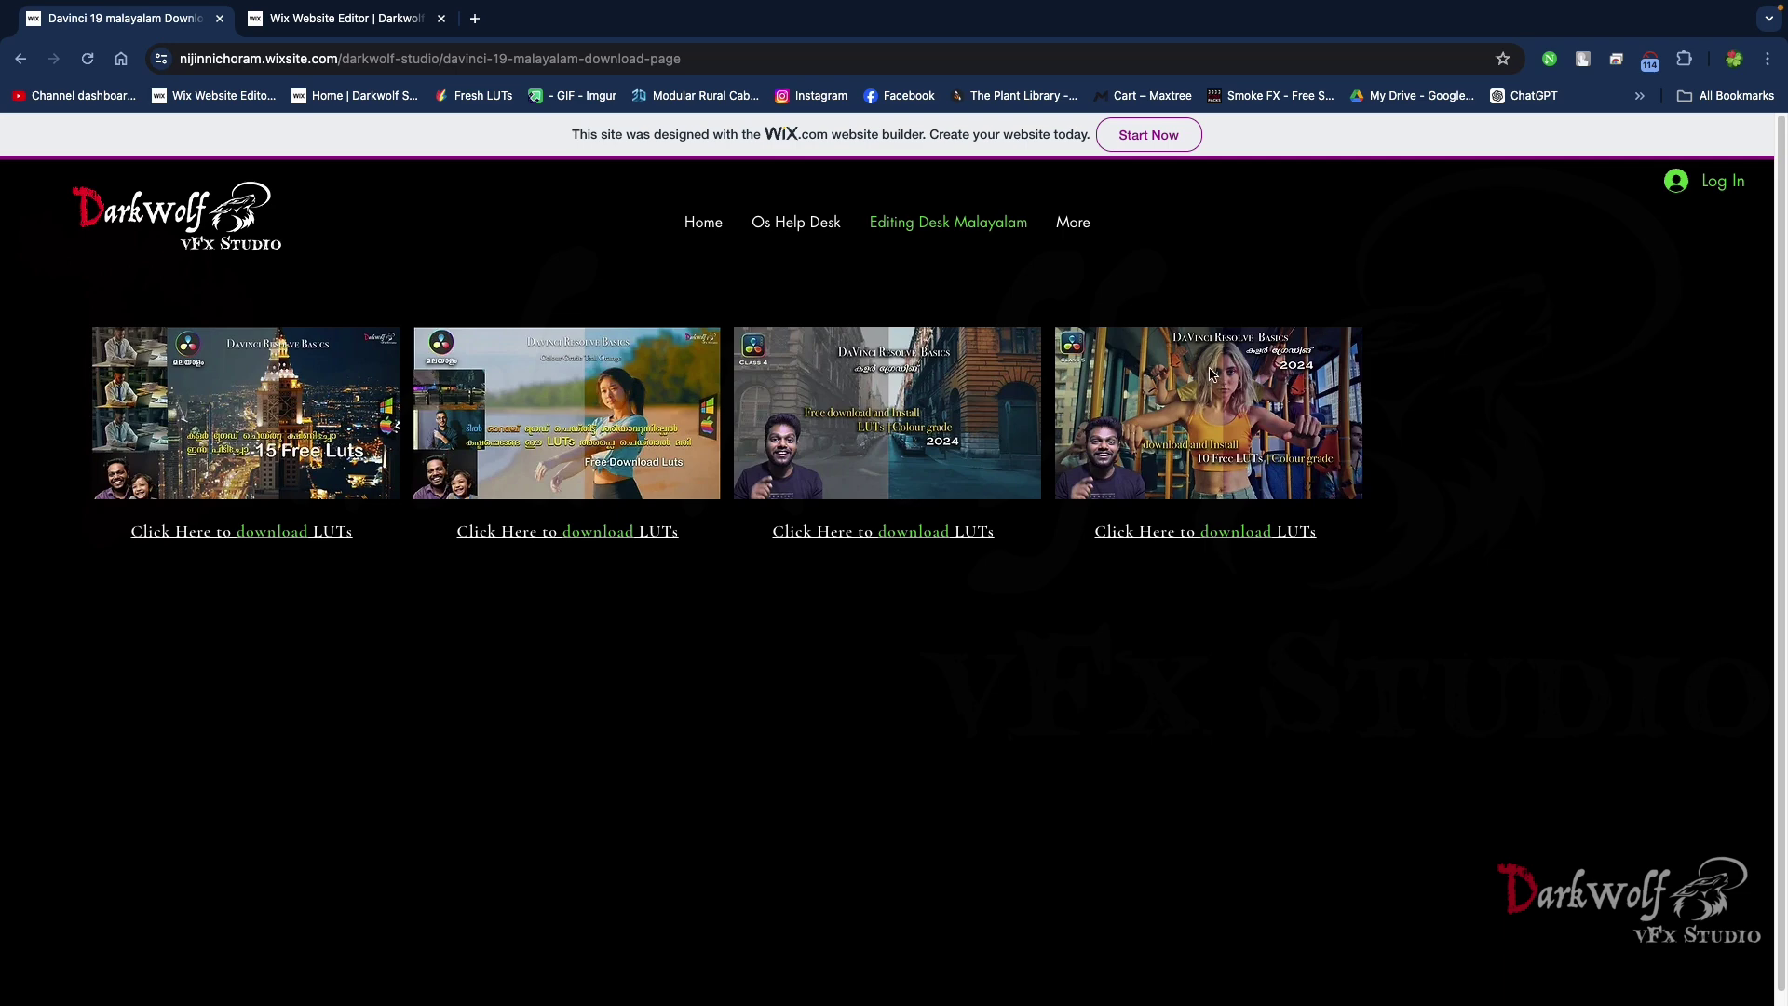
pyautogui.click(1236, 533)
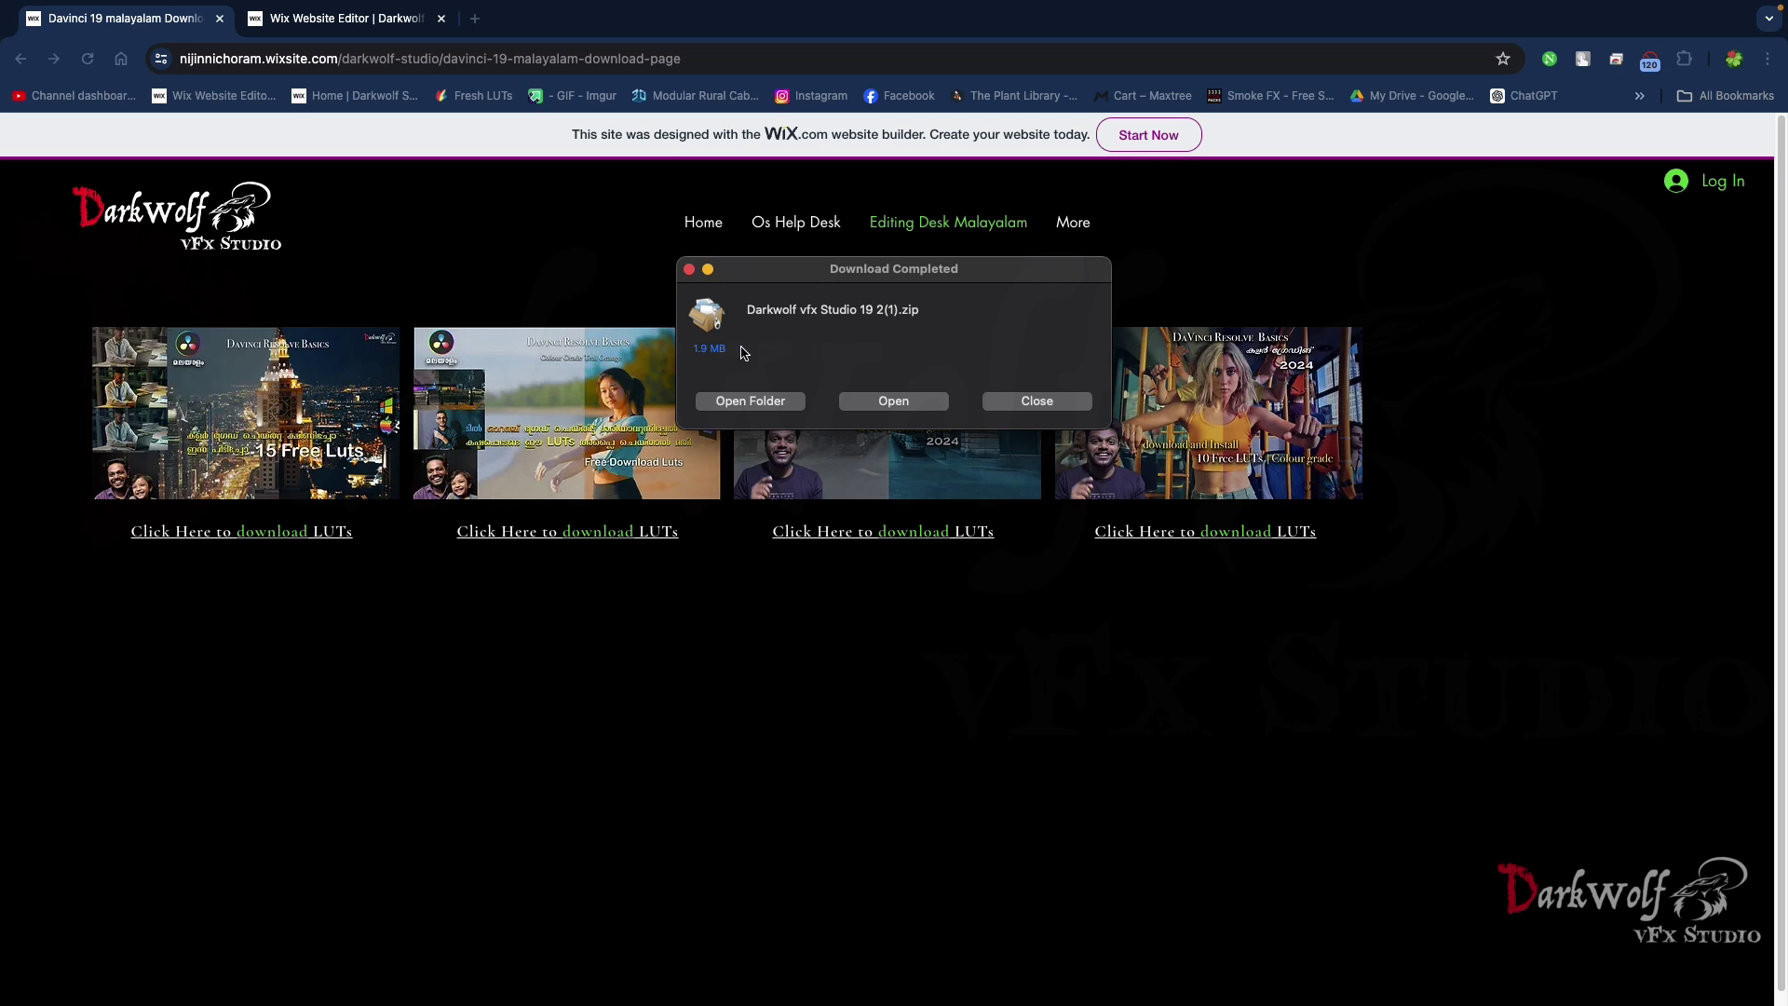
pyautogui.click(755, 402)
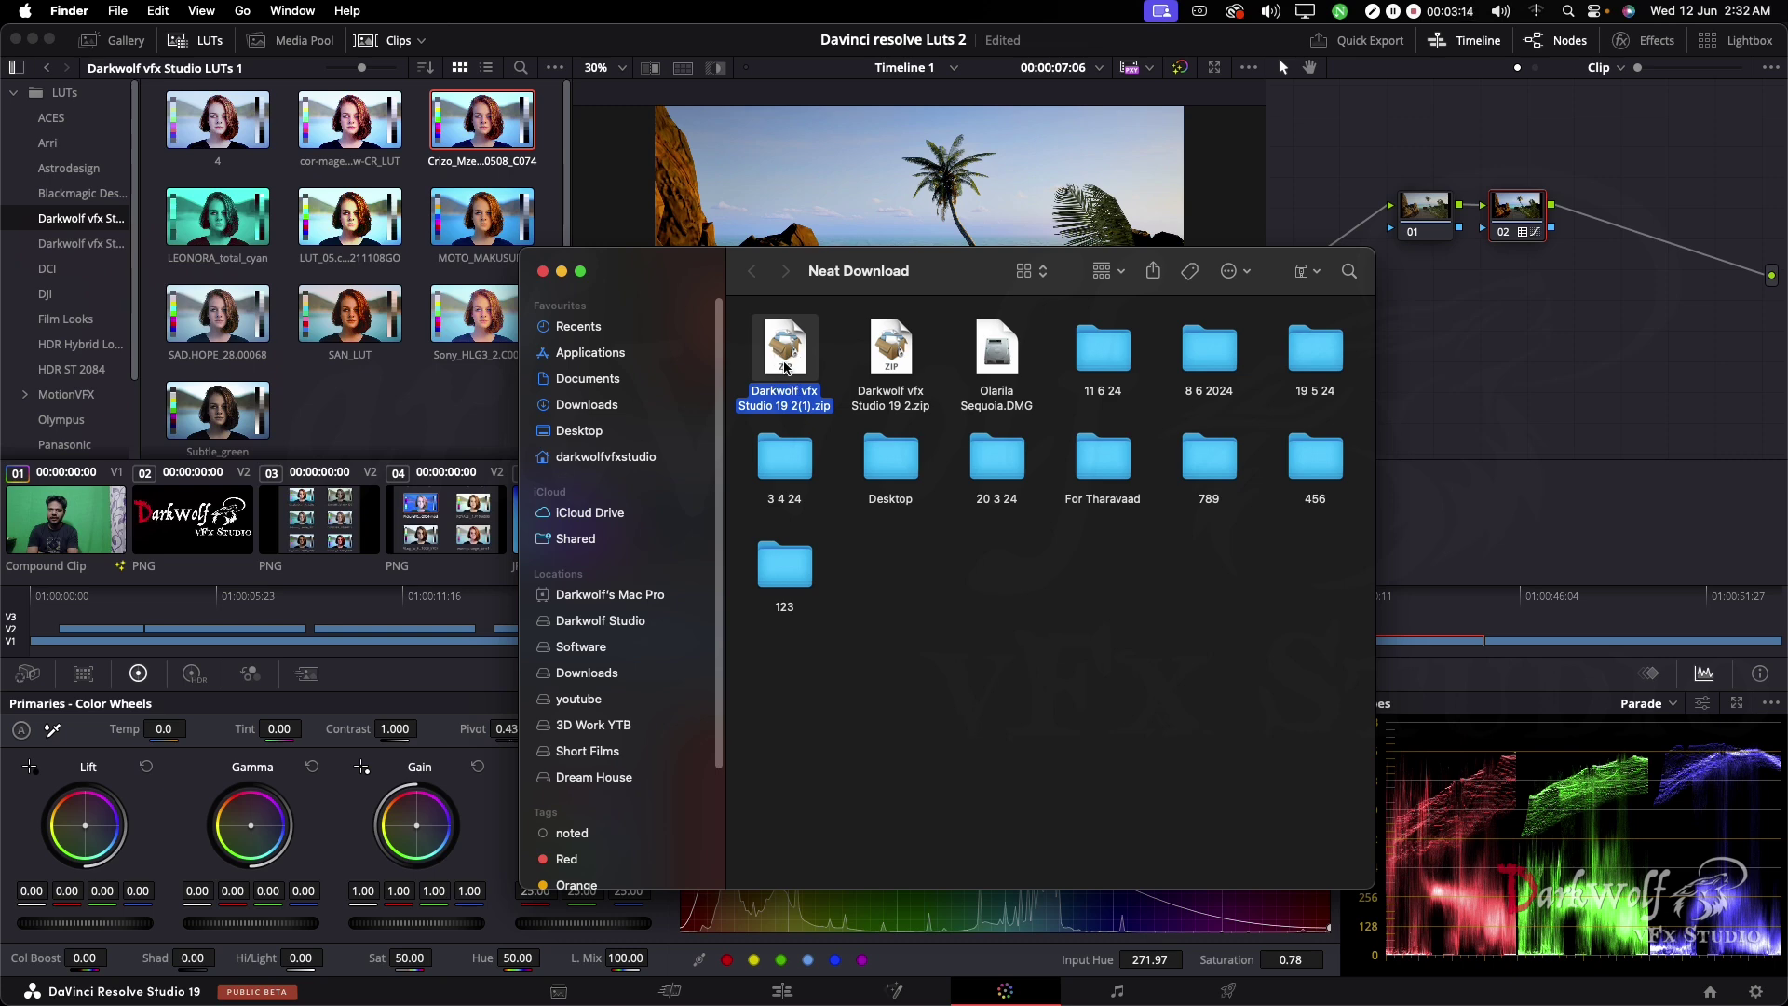
# Open Darkwolf vfx Studio 19 2(1).zip in BetterZip to check its contents, and quit BetterZip.
pyautogui.rightClick(783, 360)
pyautogui.moveTo(810, 384)
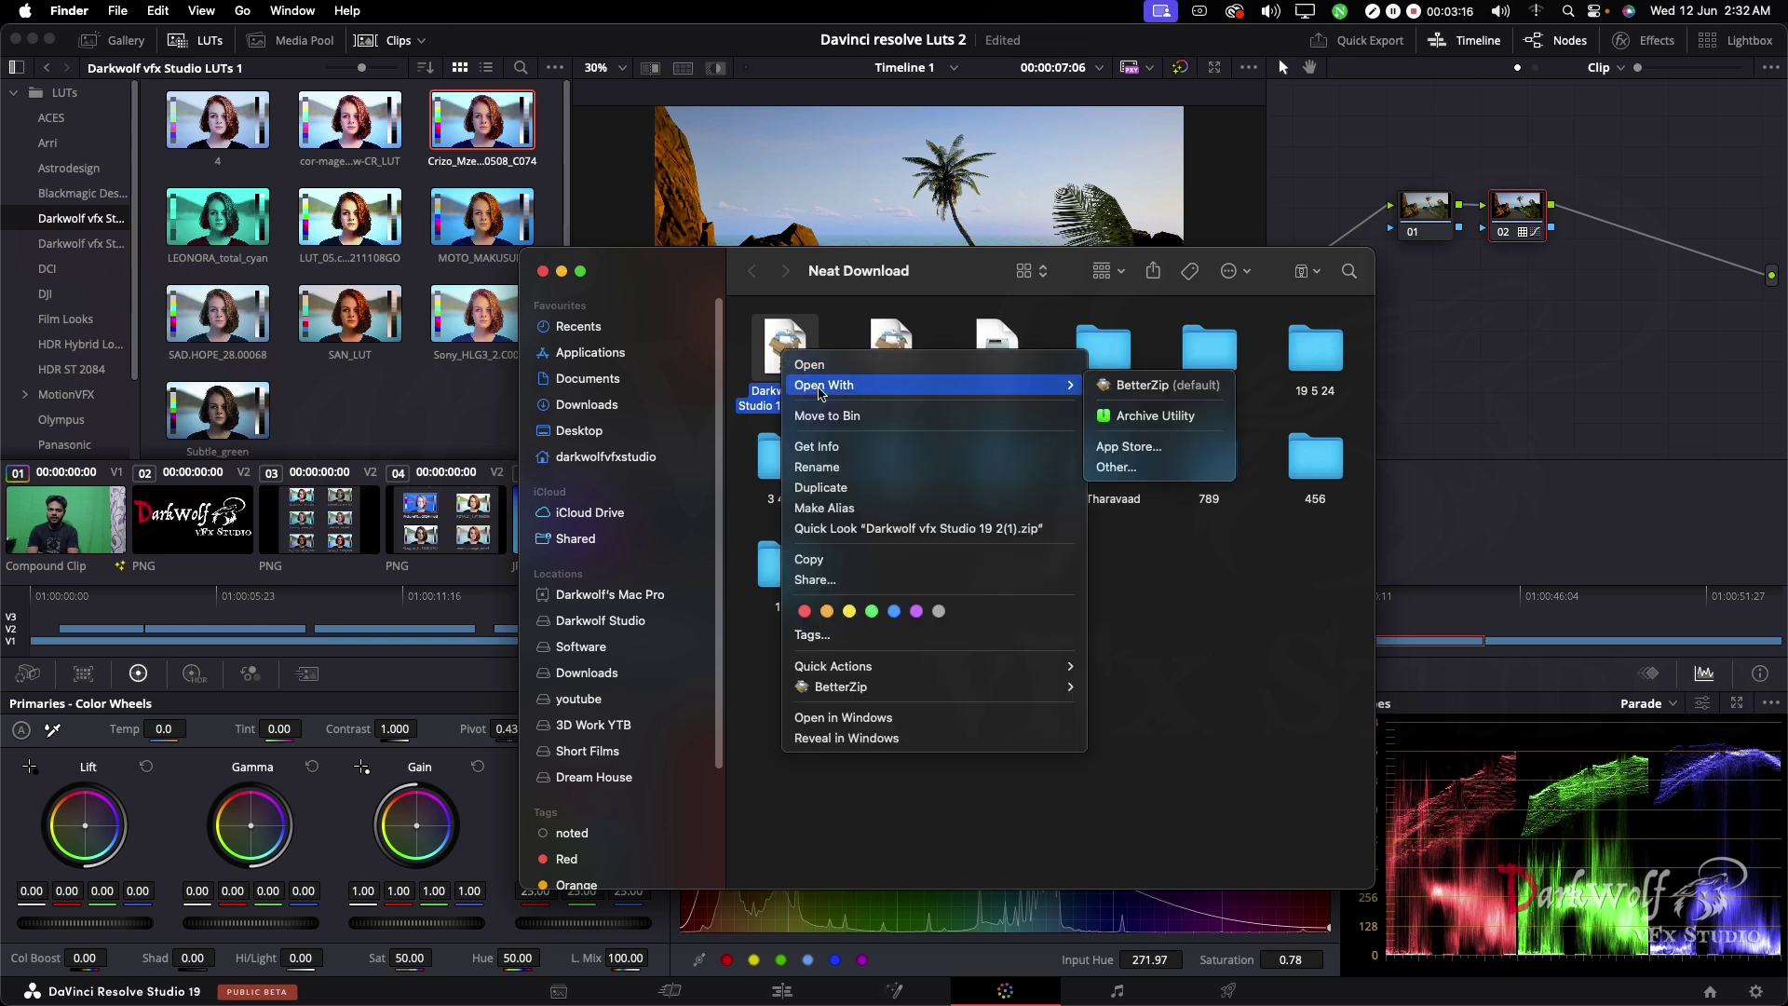
pyautogui.click(1117, 387)
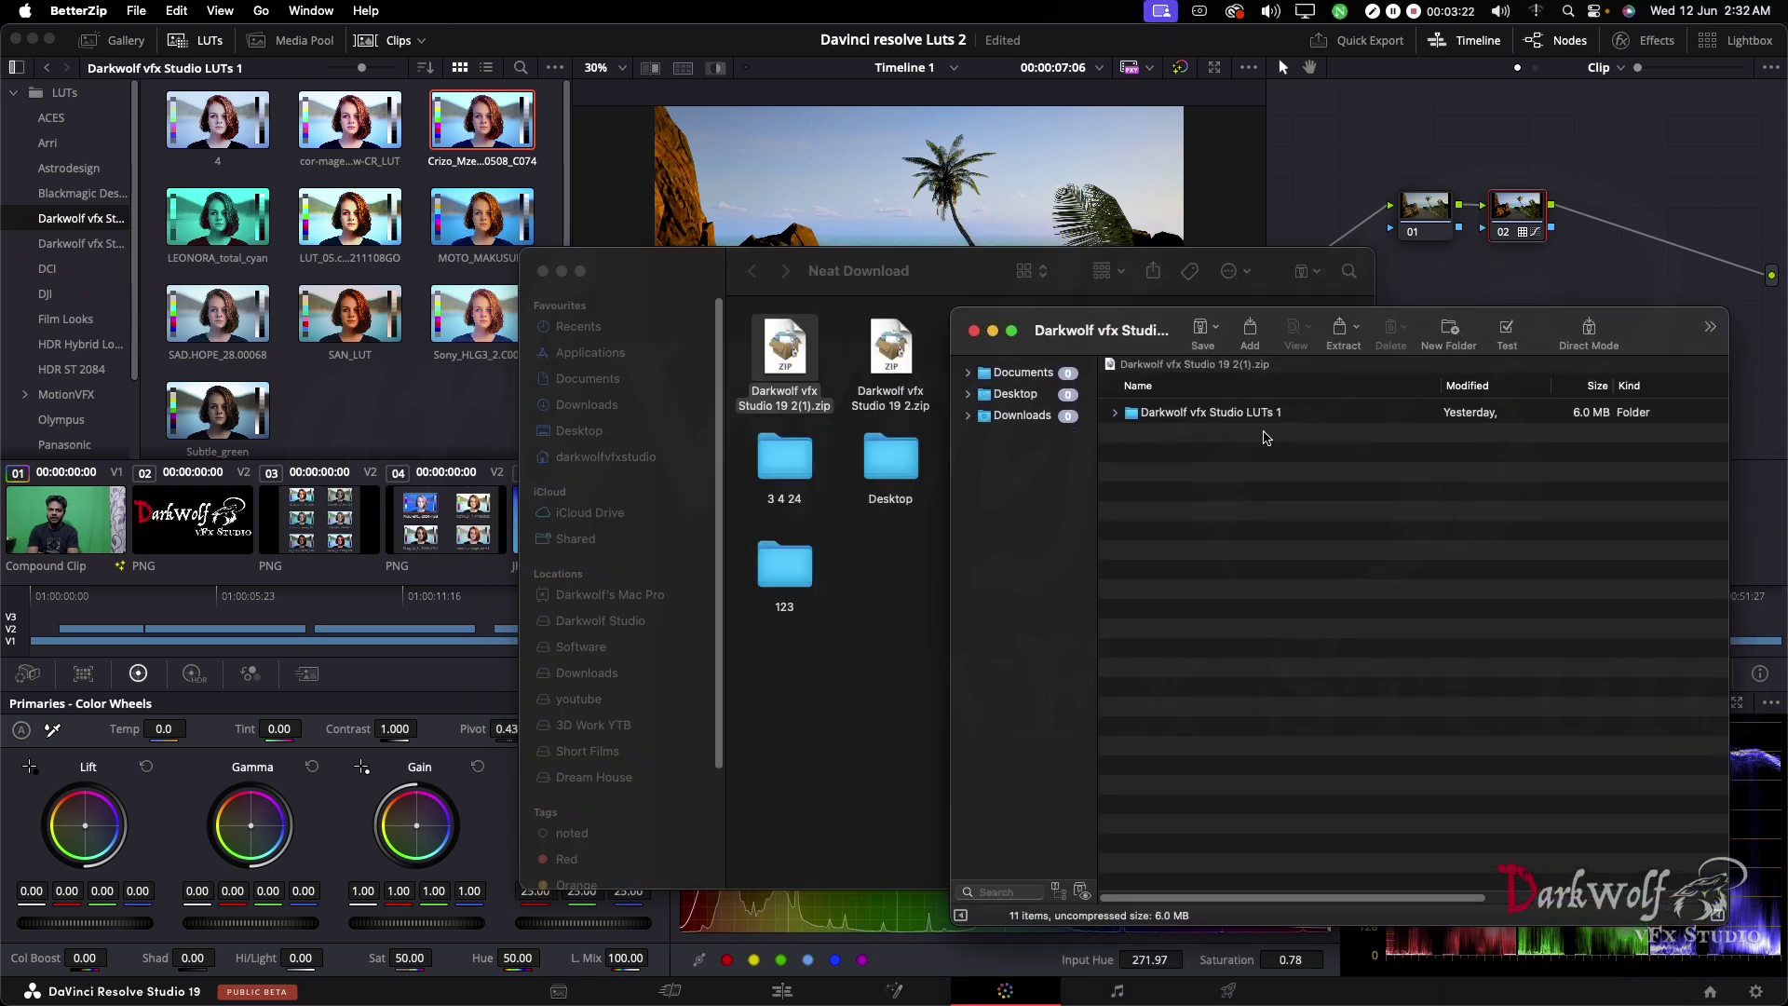
pyautogui.press('super+q')
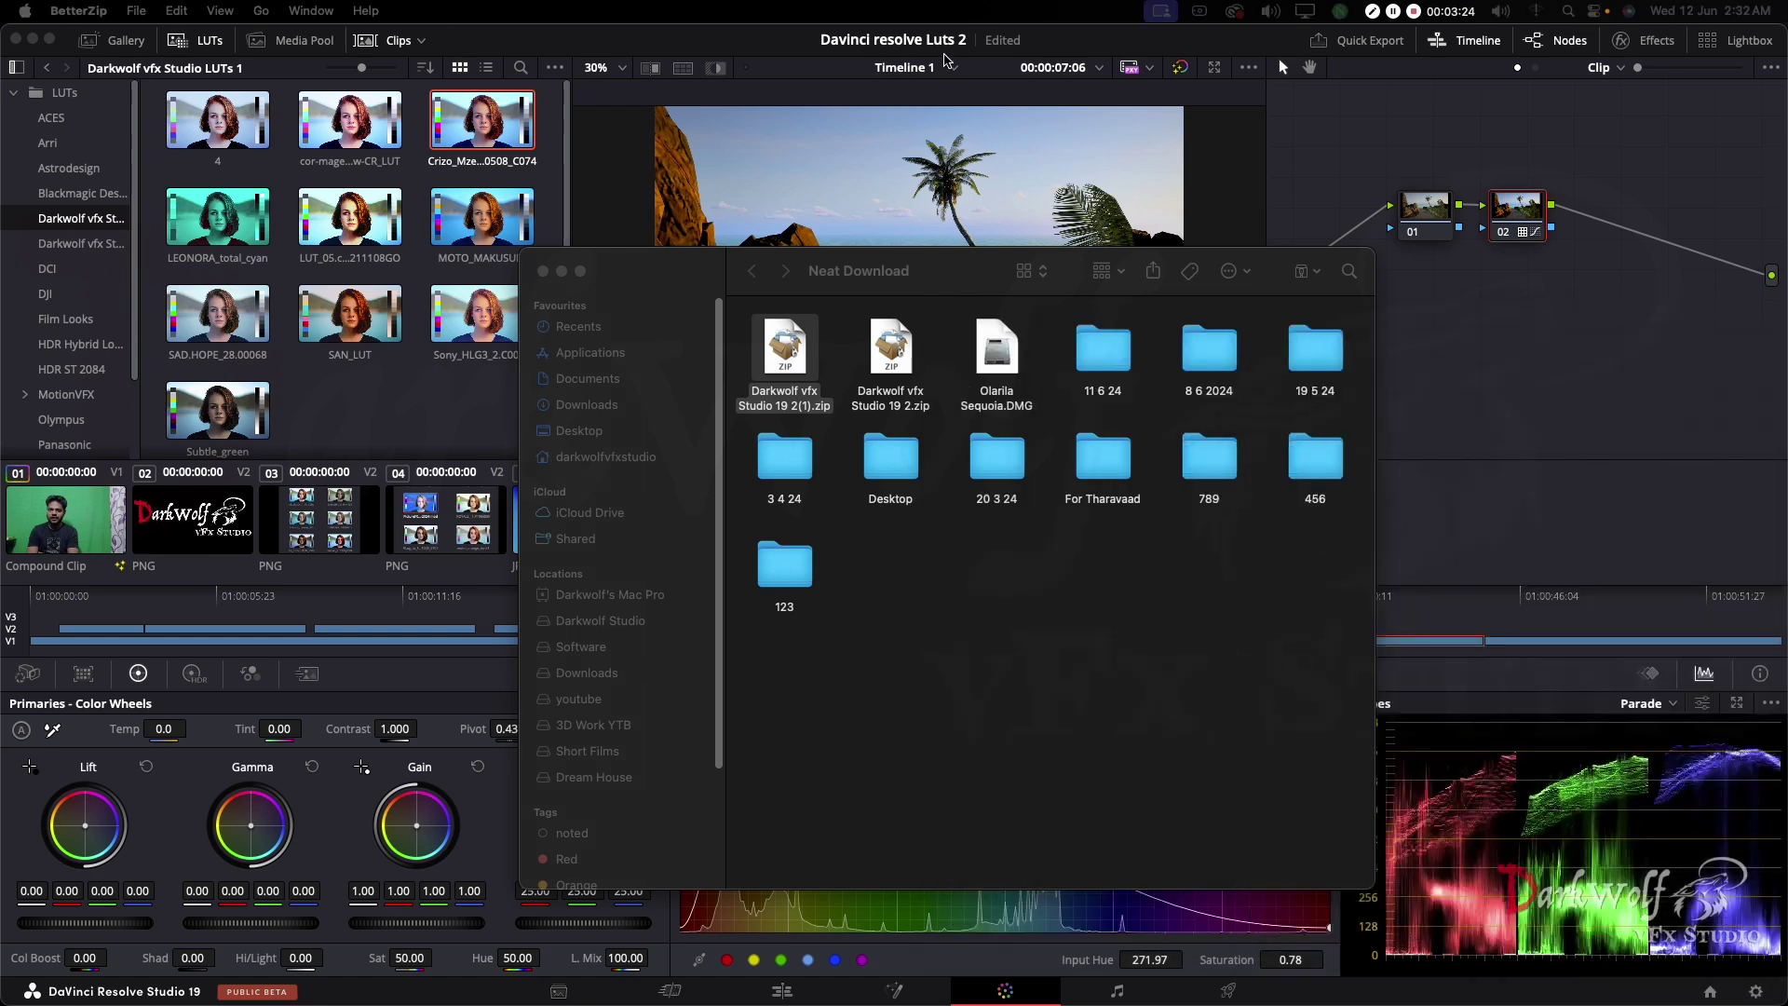
# Return to DaVinci Resolve and open the Color Management section of the project settings.
pyautogui.click(1695, 1002)
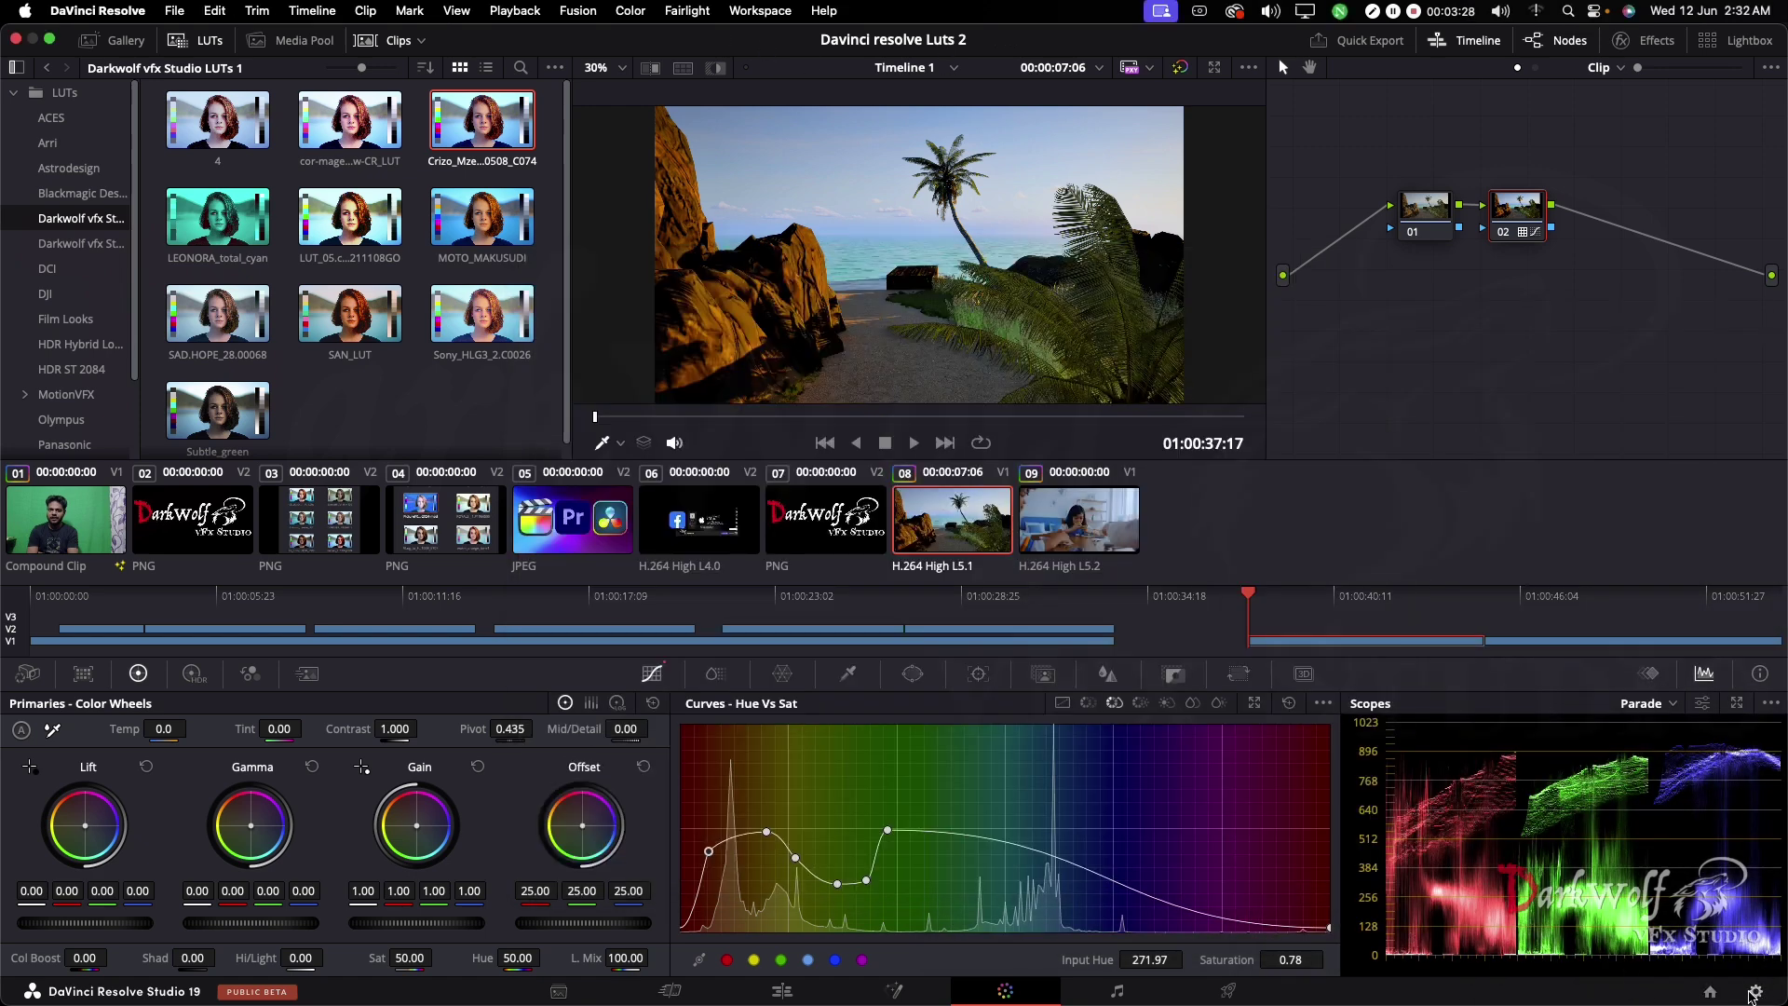
pyautogui.click(1756, 992)
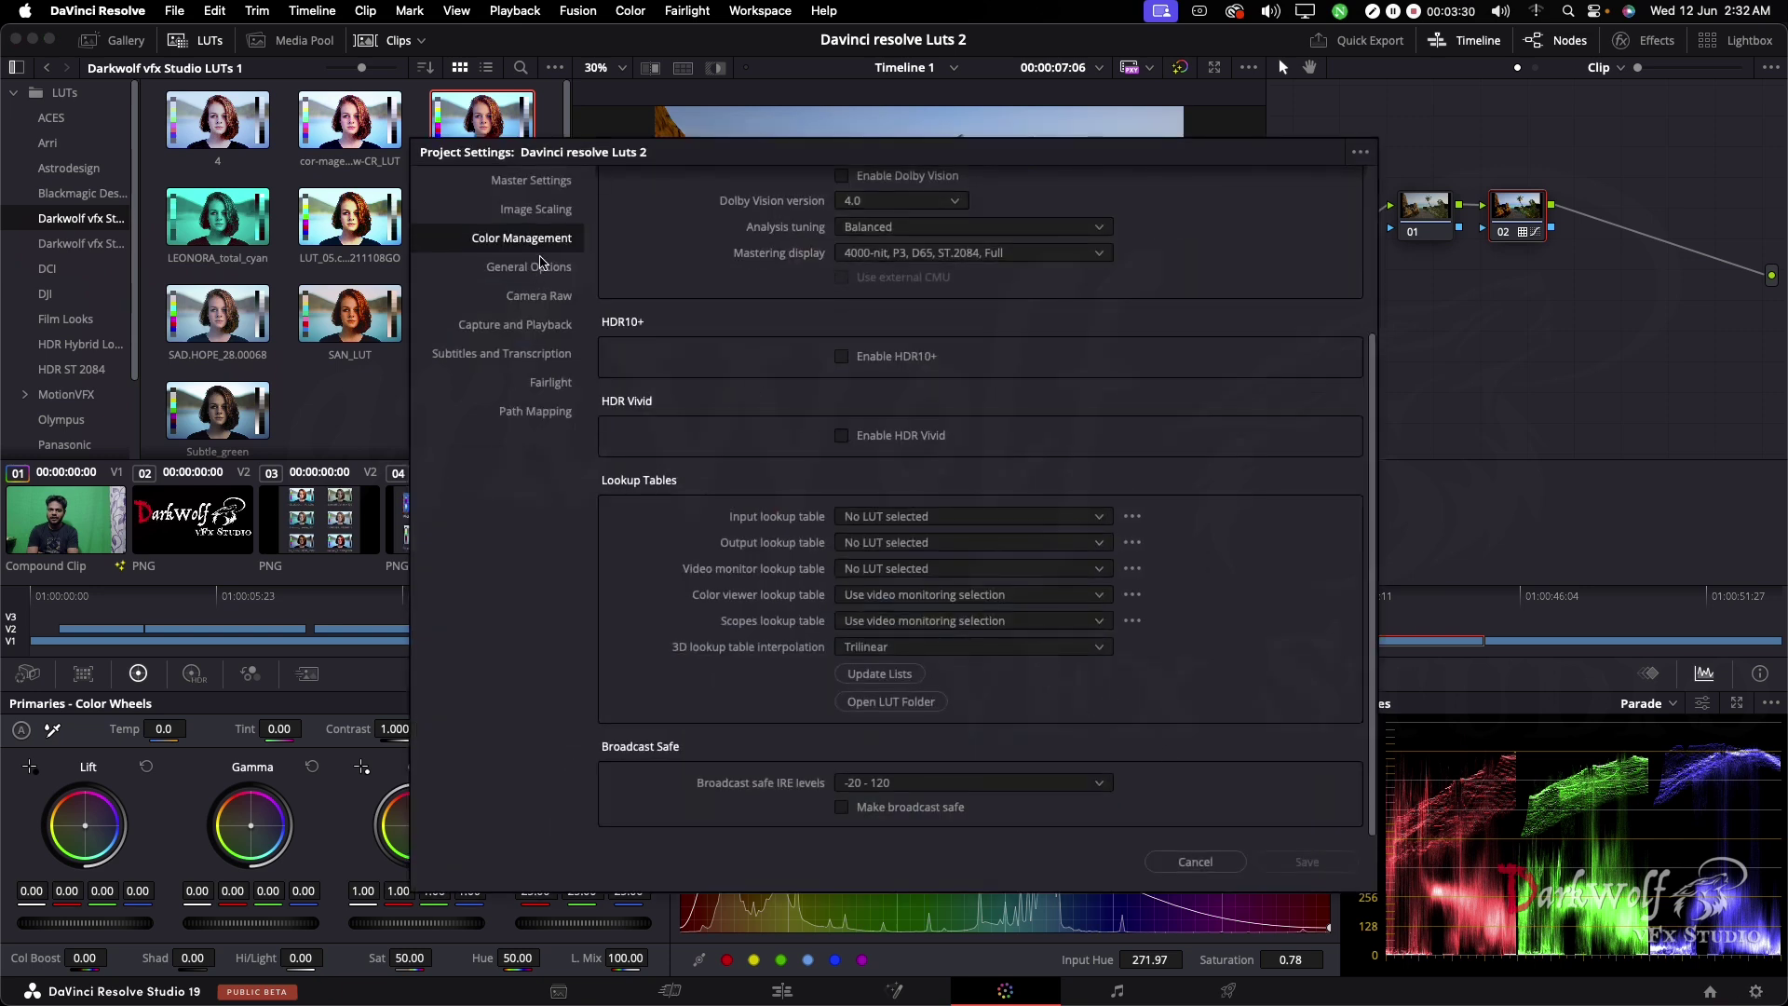
pyautogui.click(517, 184)
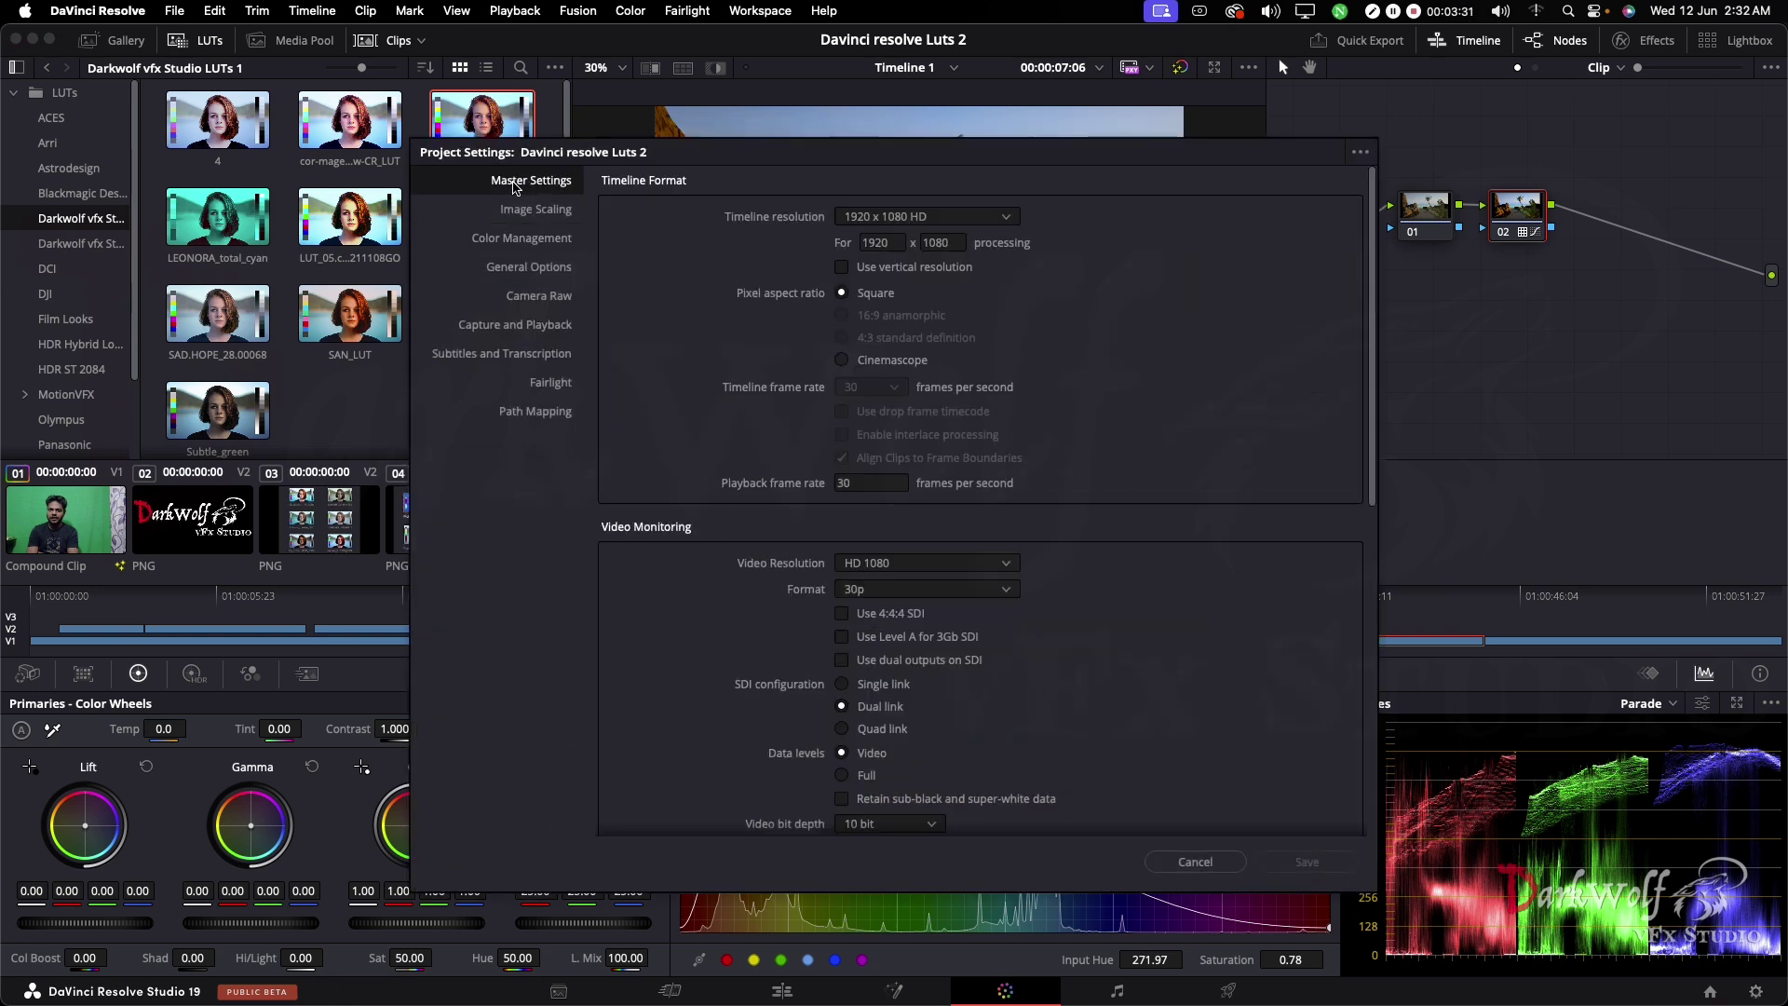
pyautogui.click(504, 244)
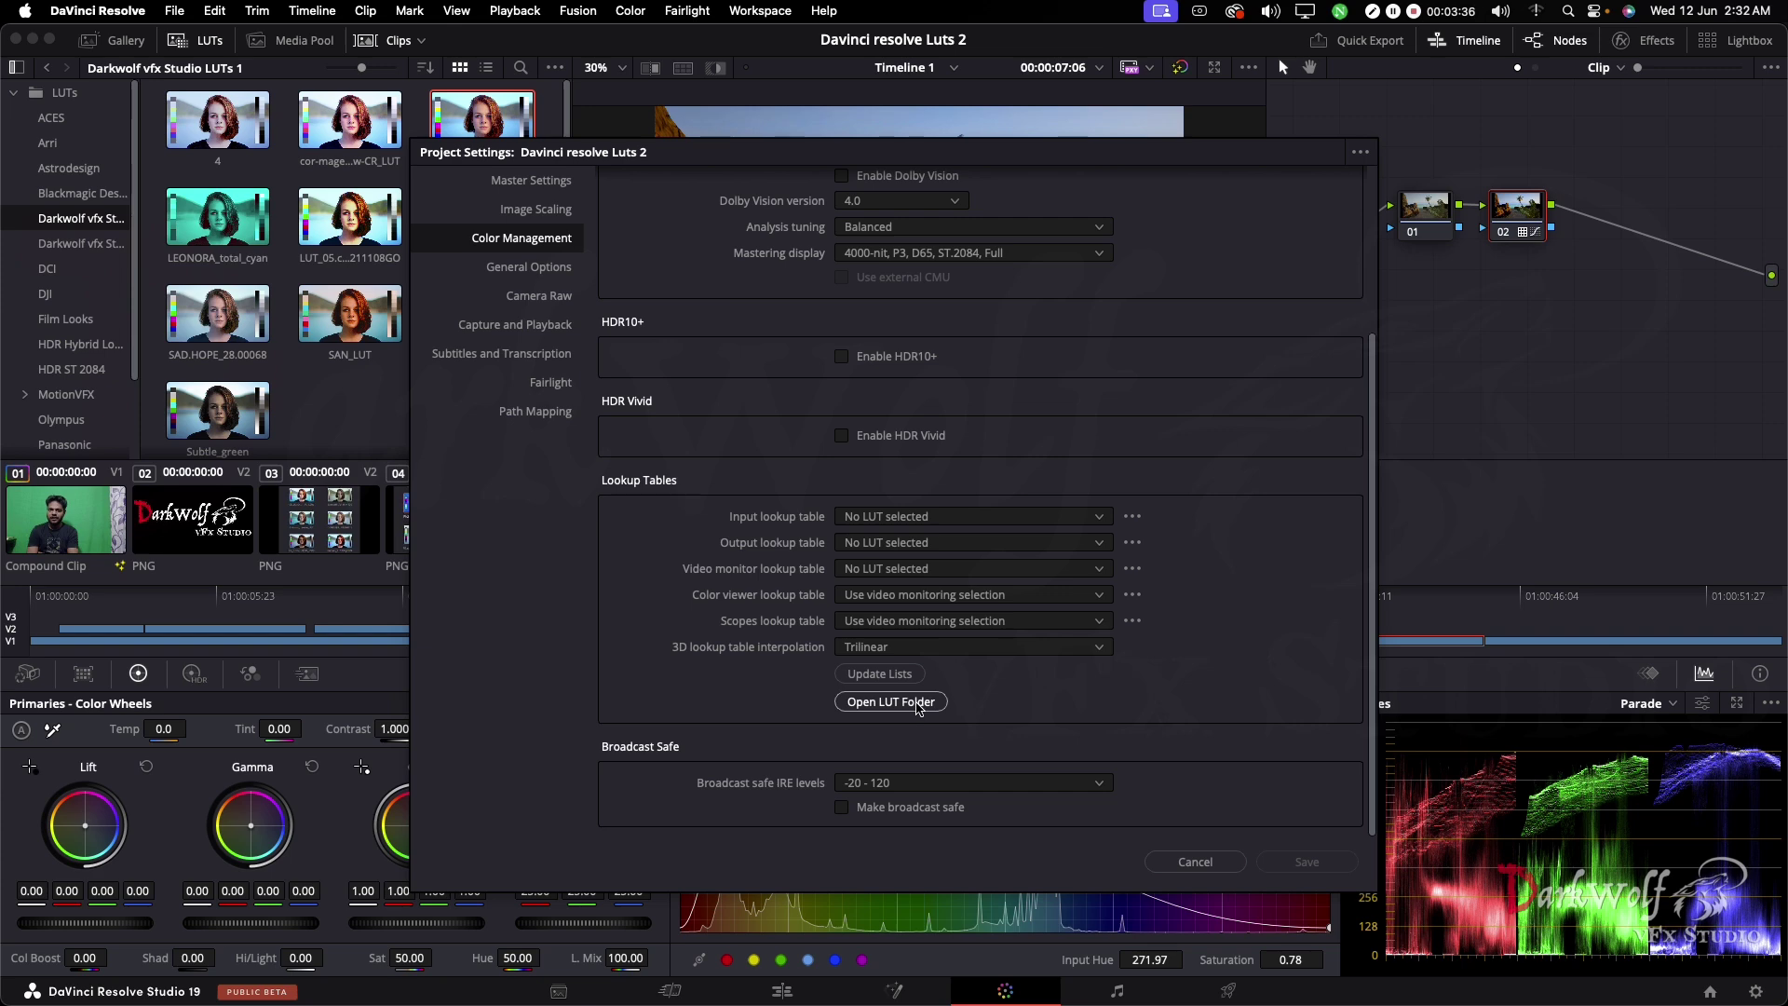
pyautogui.scroll(5, 936, 652)
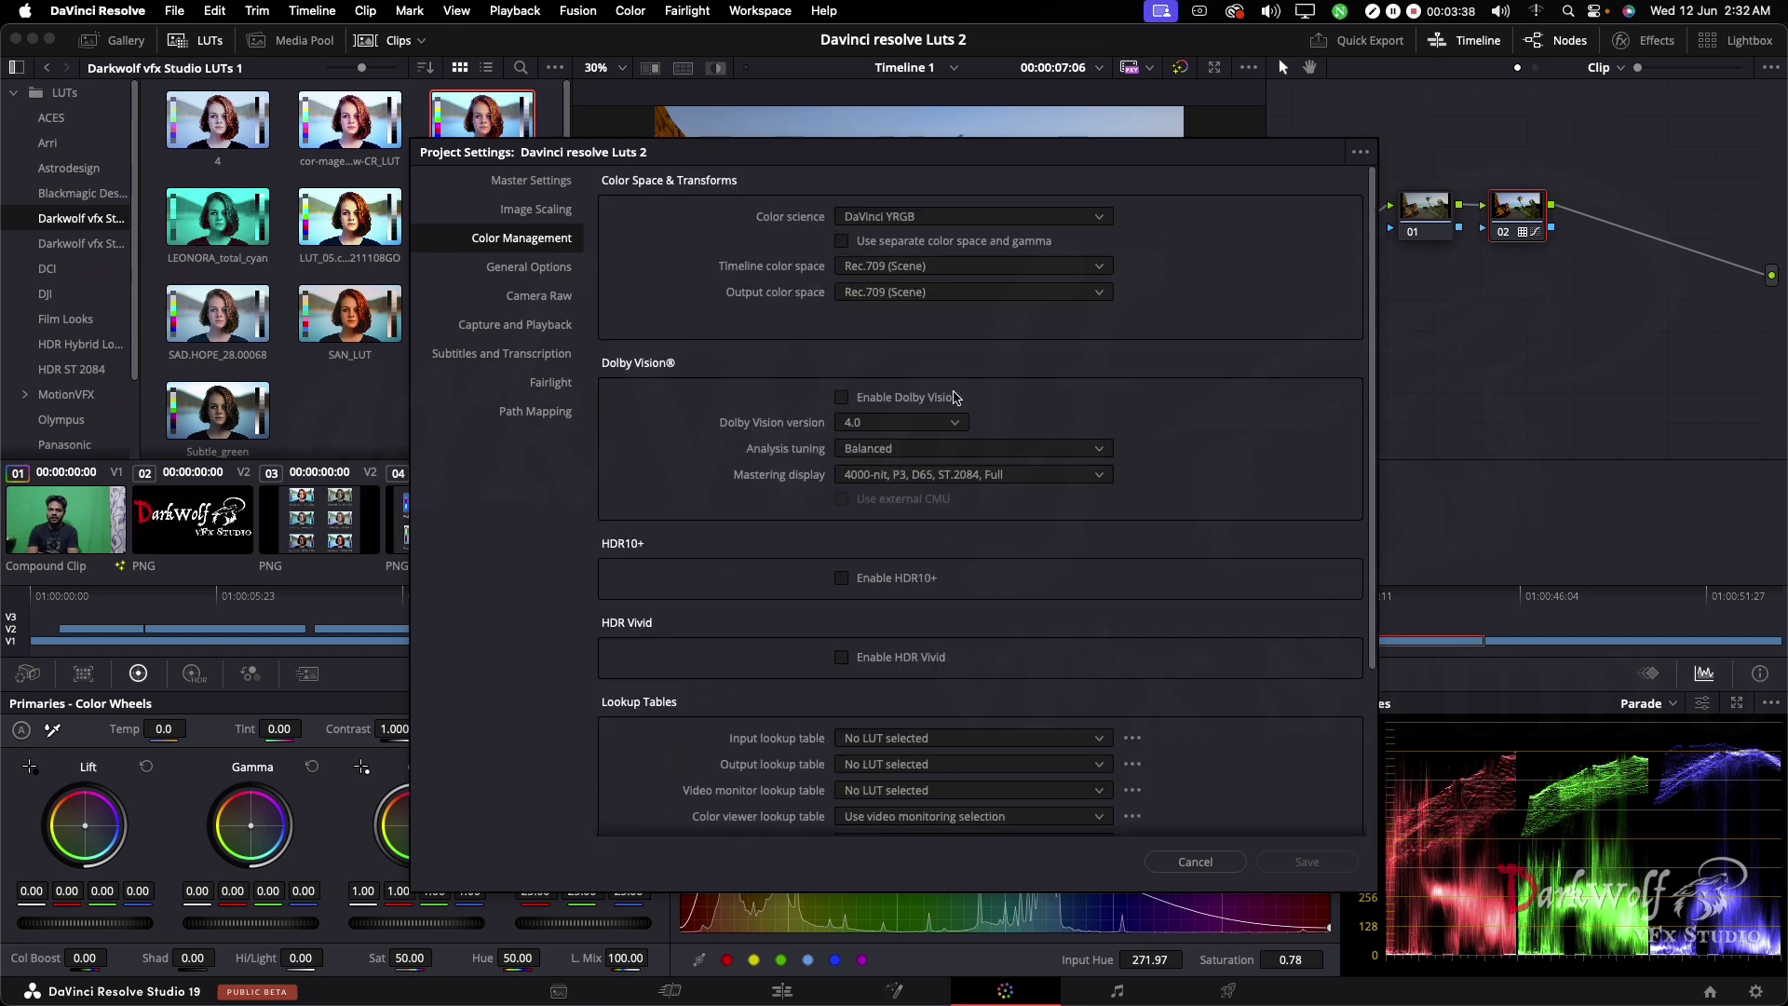
# Open the LUT folder, replace its Darkwolf vfx Studio LUTs 1 folder with the one from the downloaded zip, and cancel the project settings.
pyautogui.scroll(-5, 955, 398)
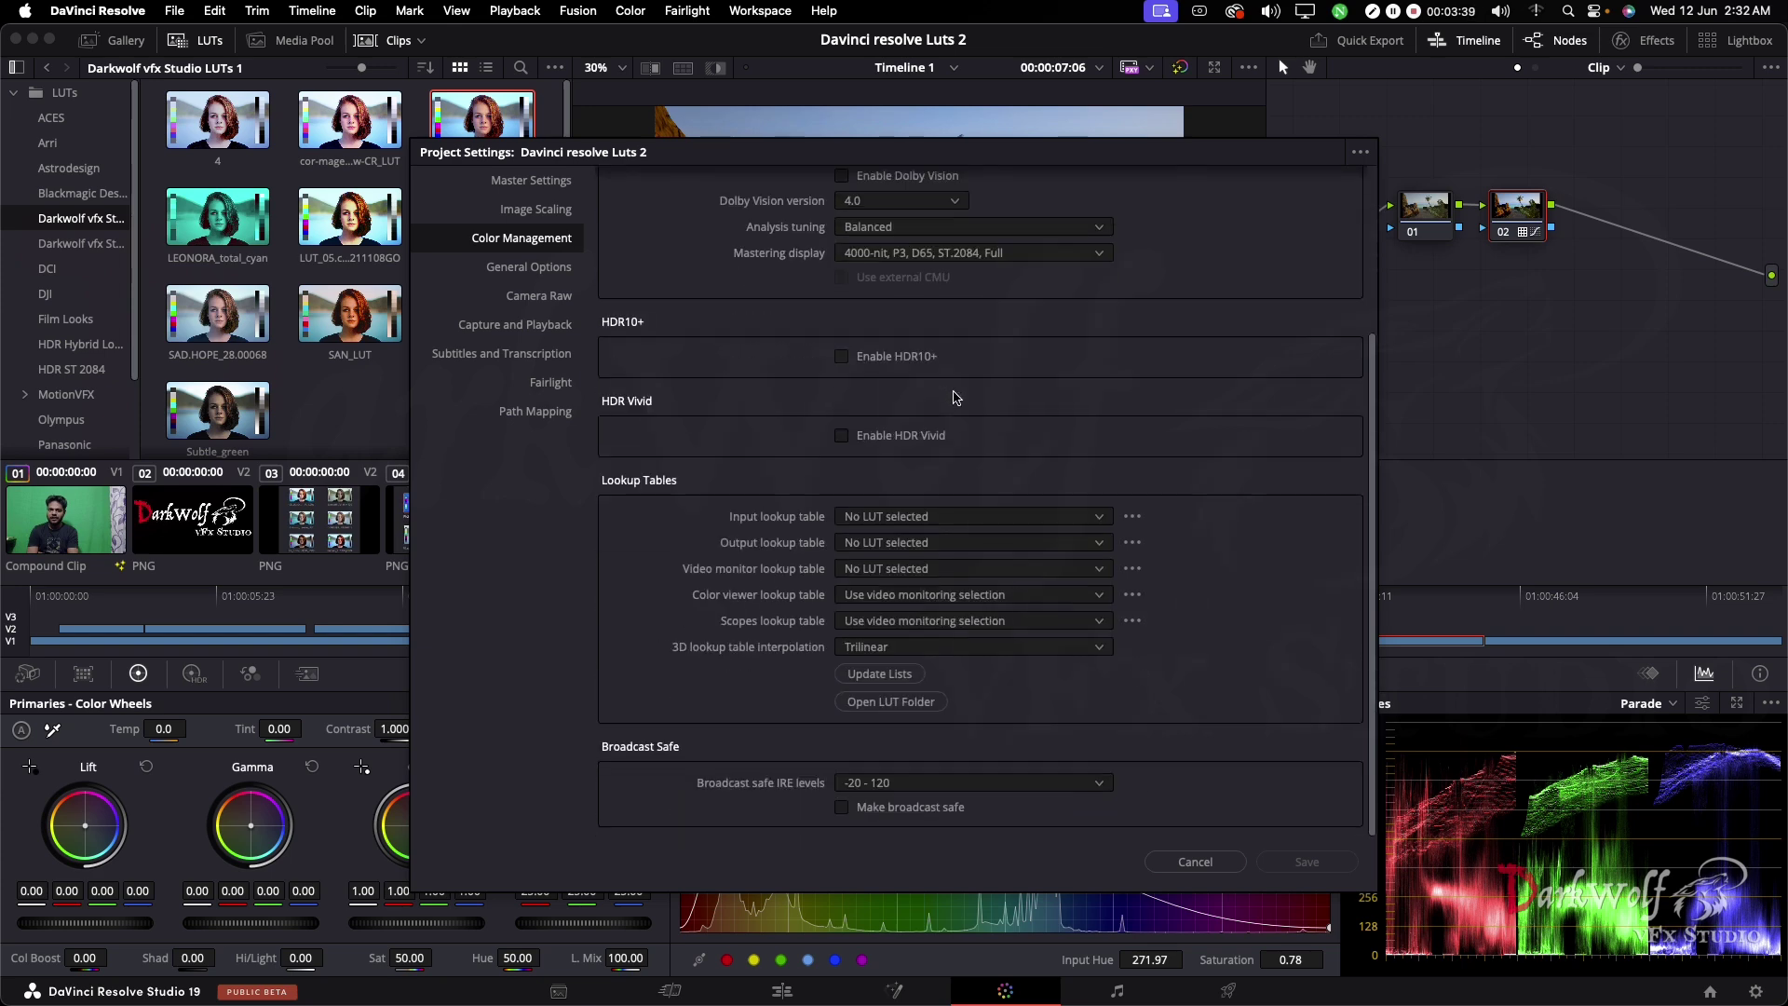
pyautogui.click(880, 704)
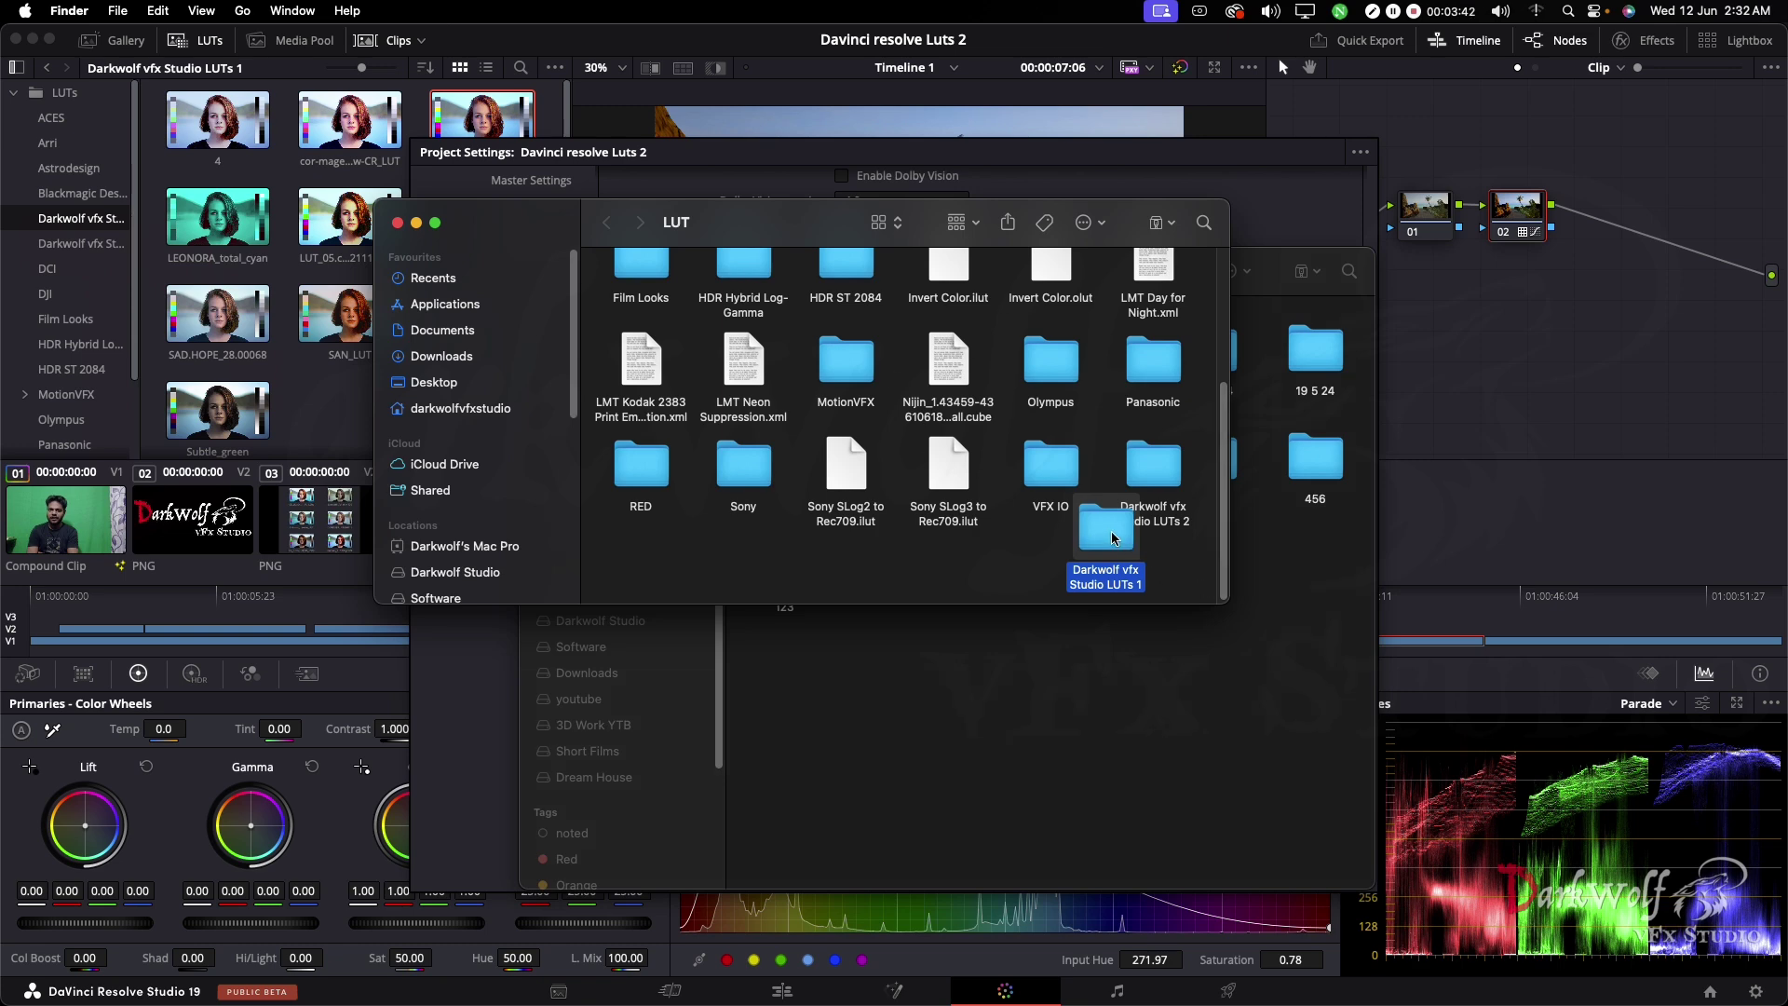
pyautogui.press('super+BackSpace')
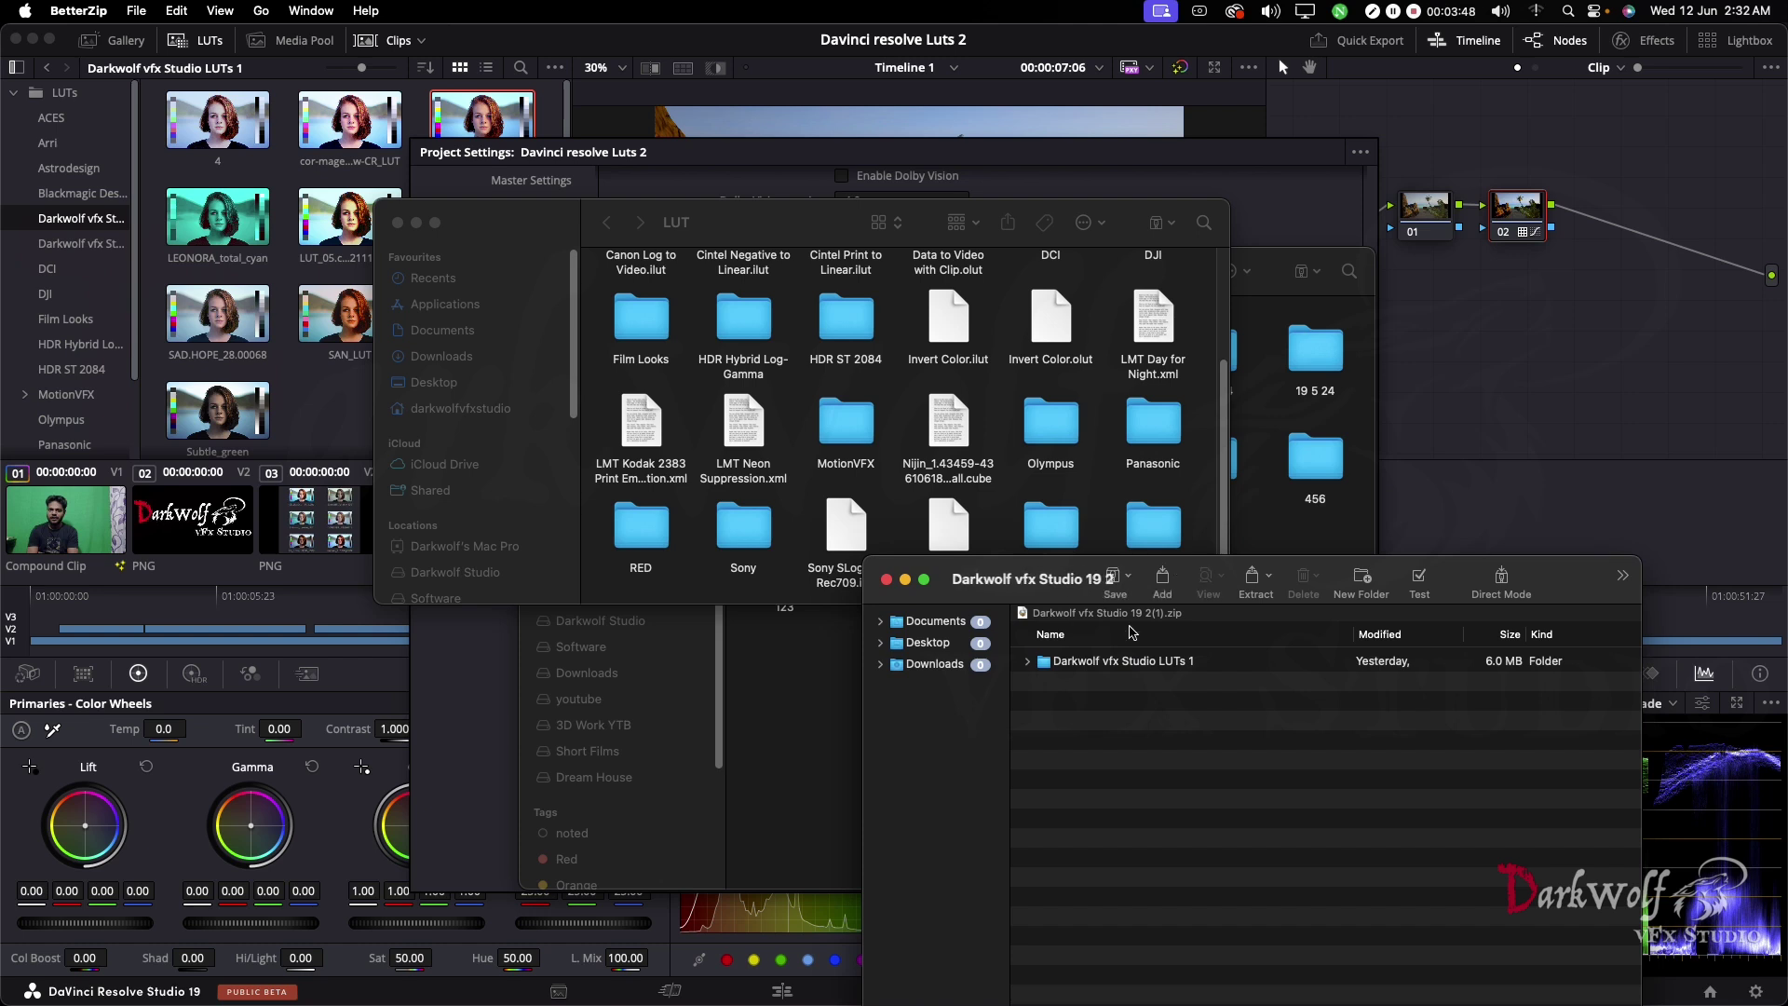
pyautogui.moveTo(1102, 668); pyautogui.dragTo(1102, 481)
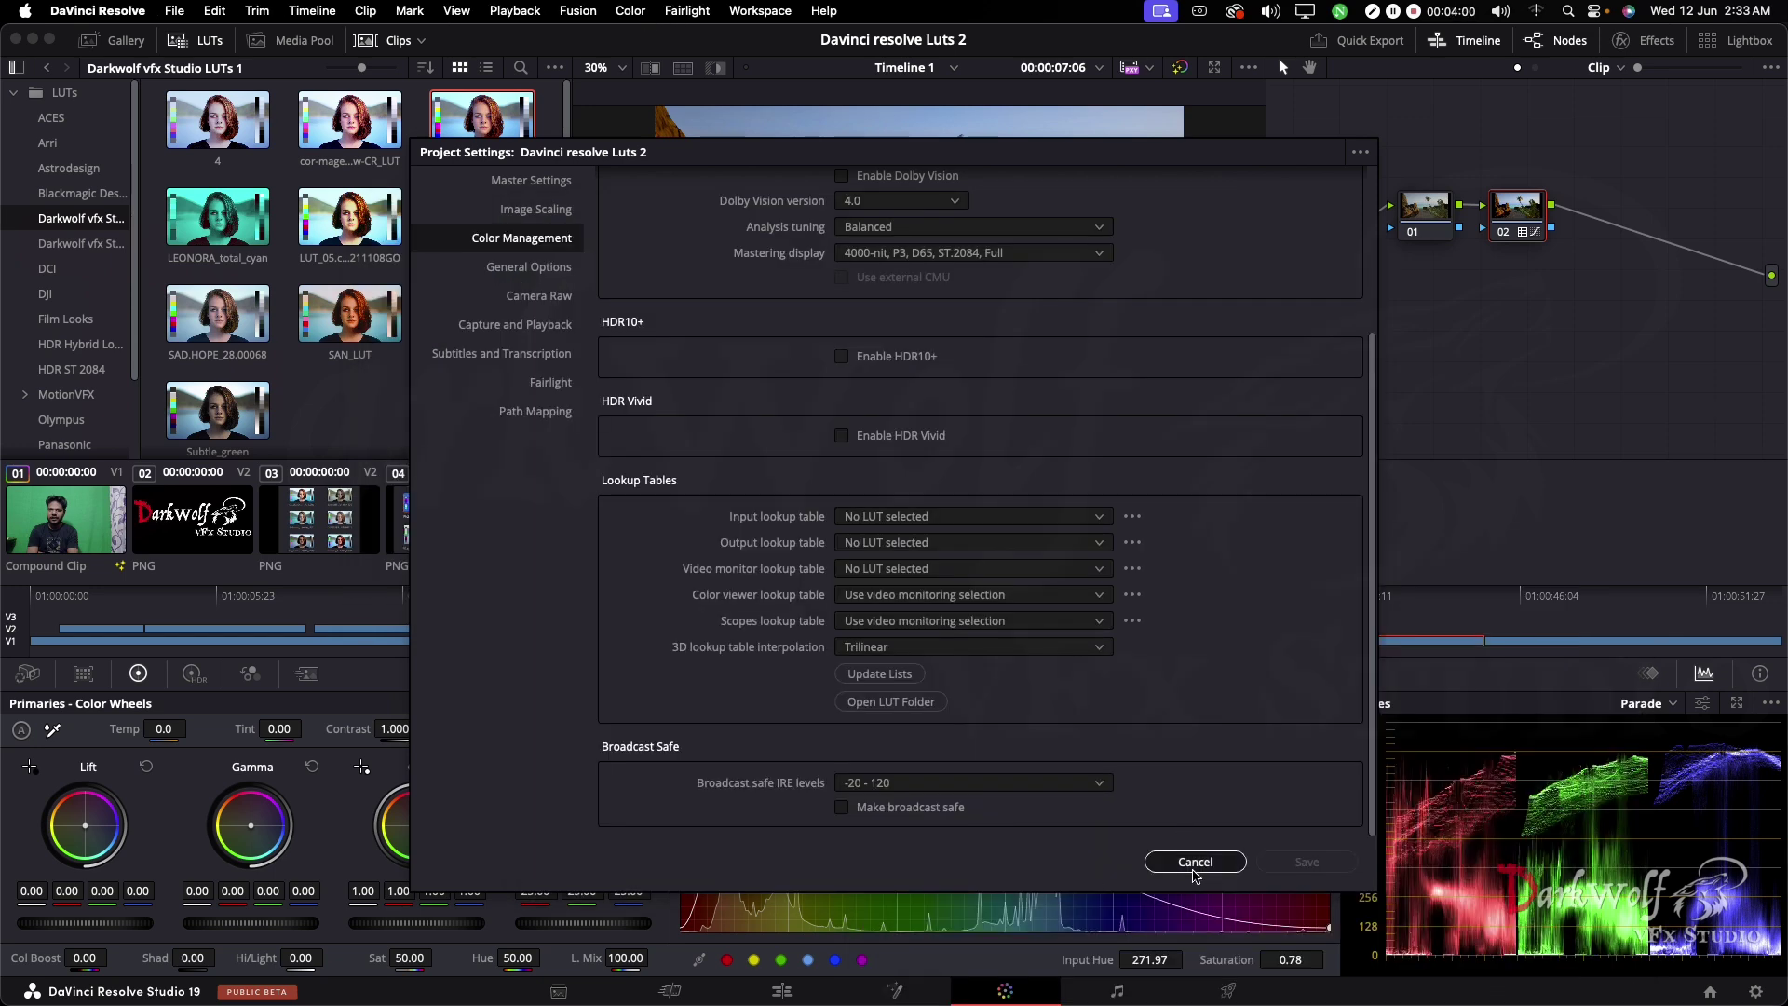
pyautogui.click(1196, 857)
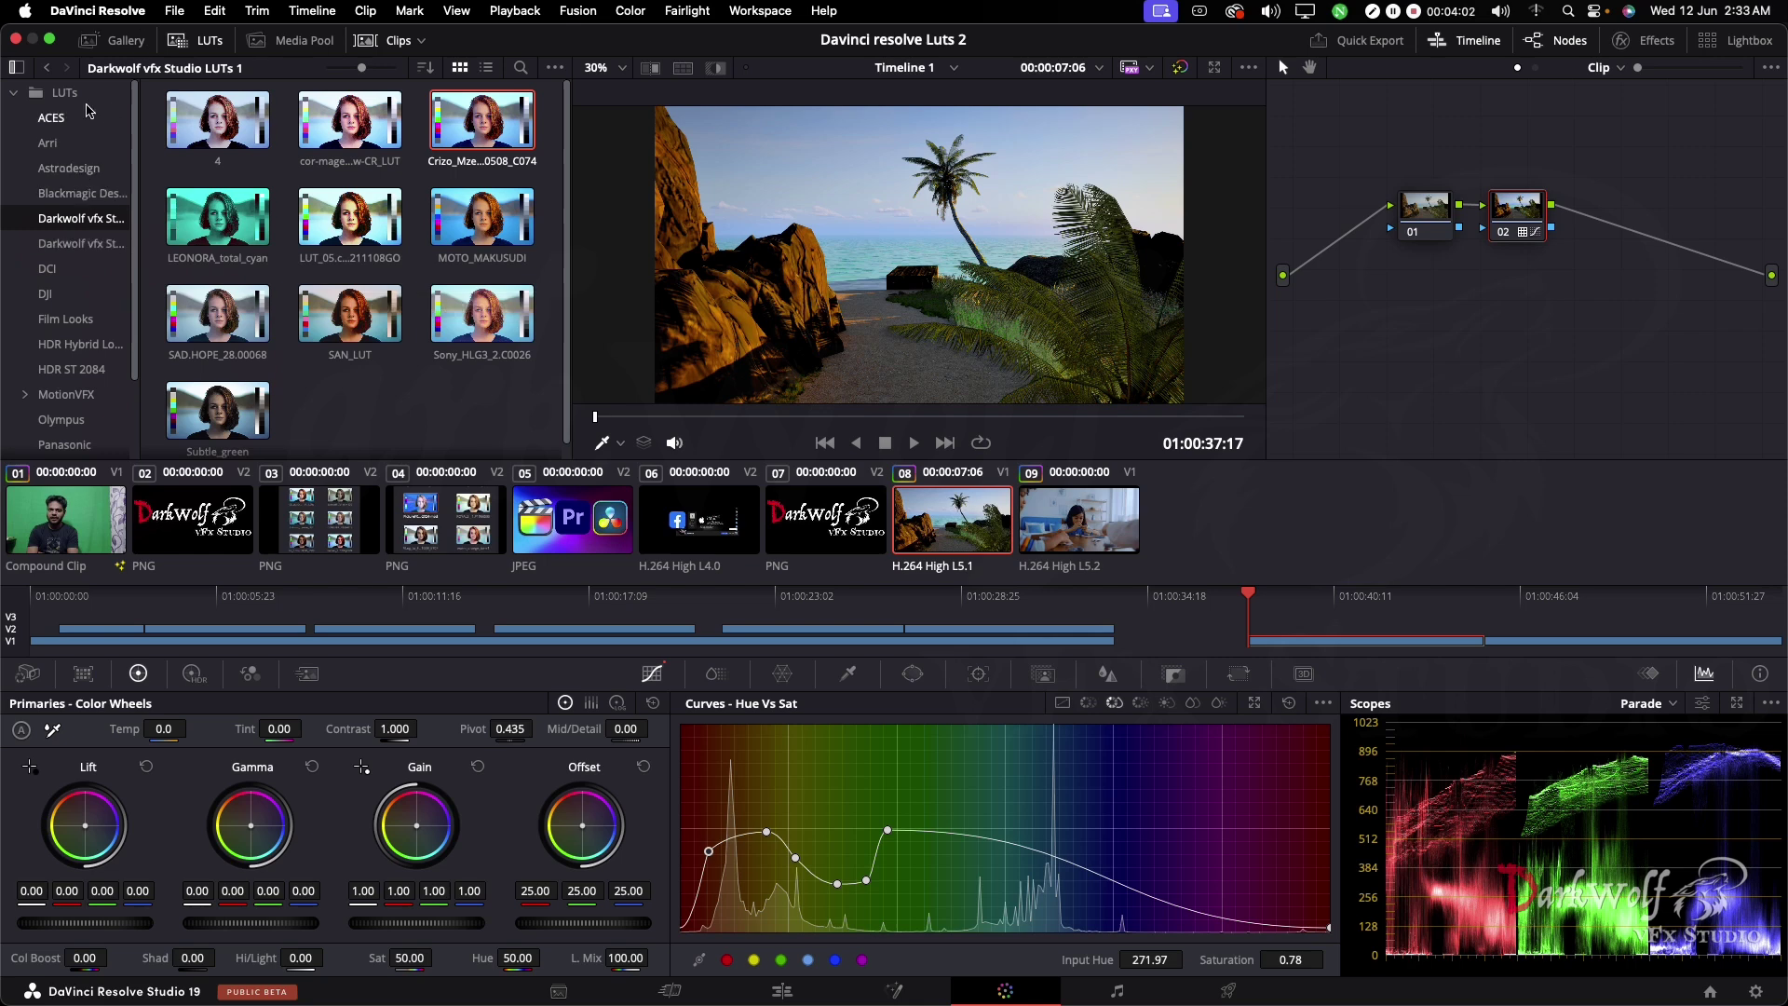
# Refresh the main LUTs list in the LUT browser and open the Darkwolf vfx Studio LUTs 2 folder.
pyautogui.click(67, 94)
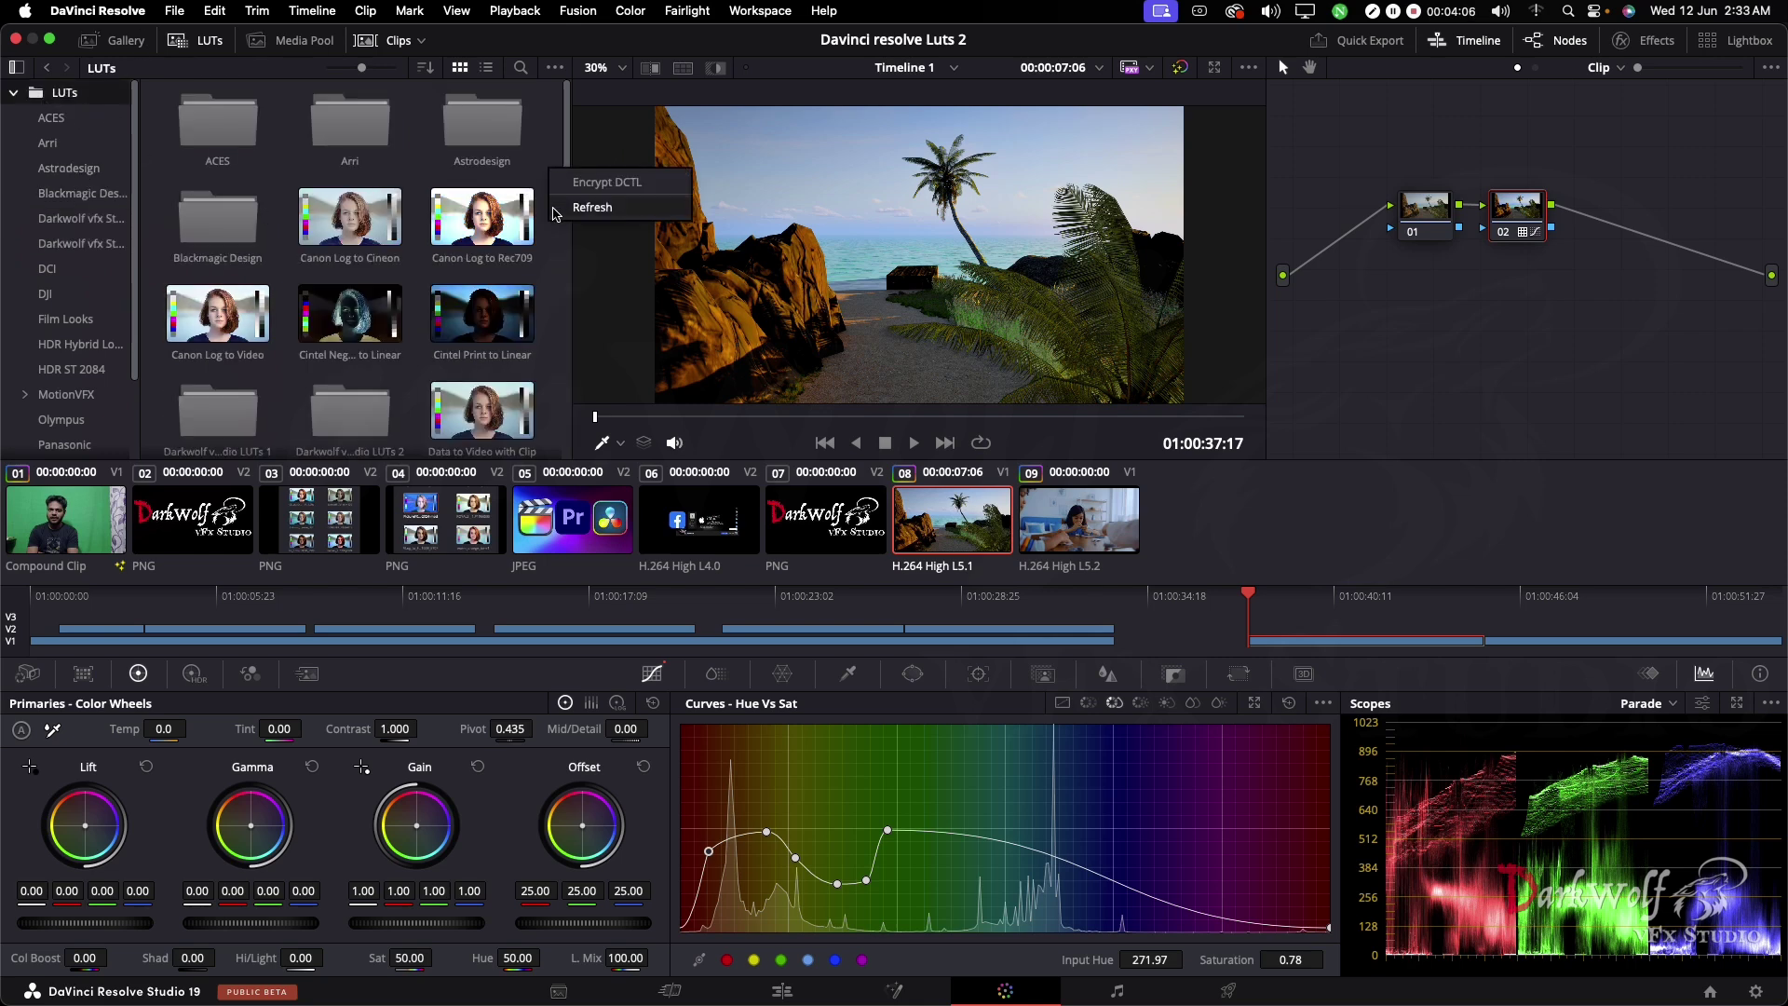
pyautogui.scroll(-2, 308, 317)
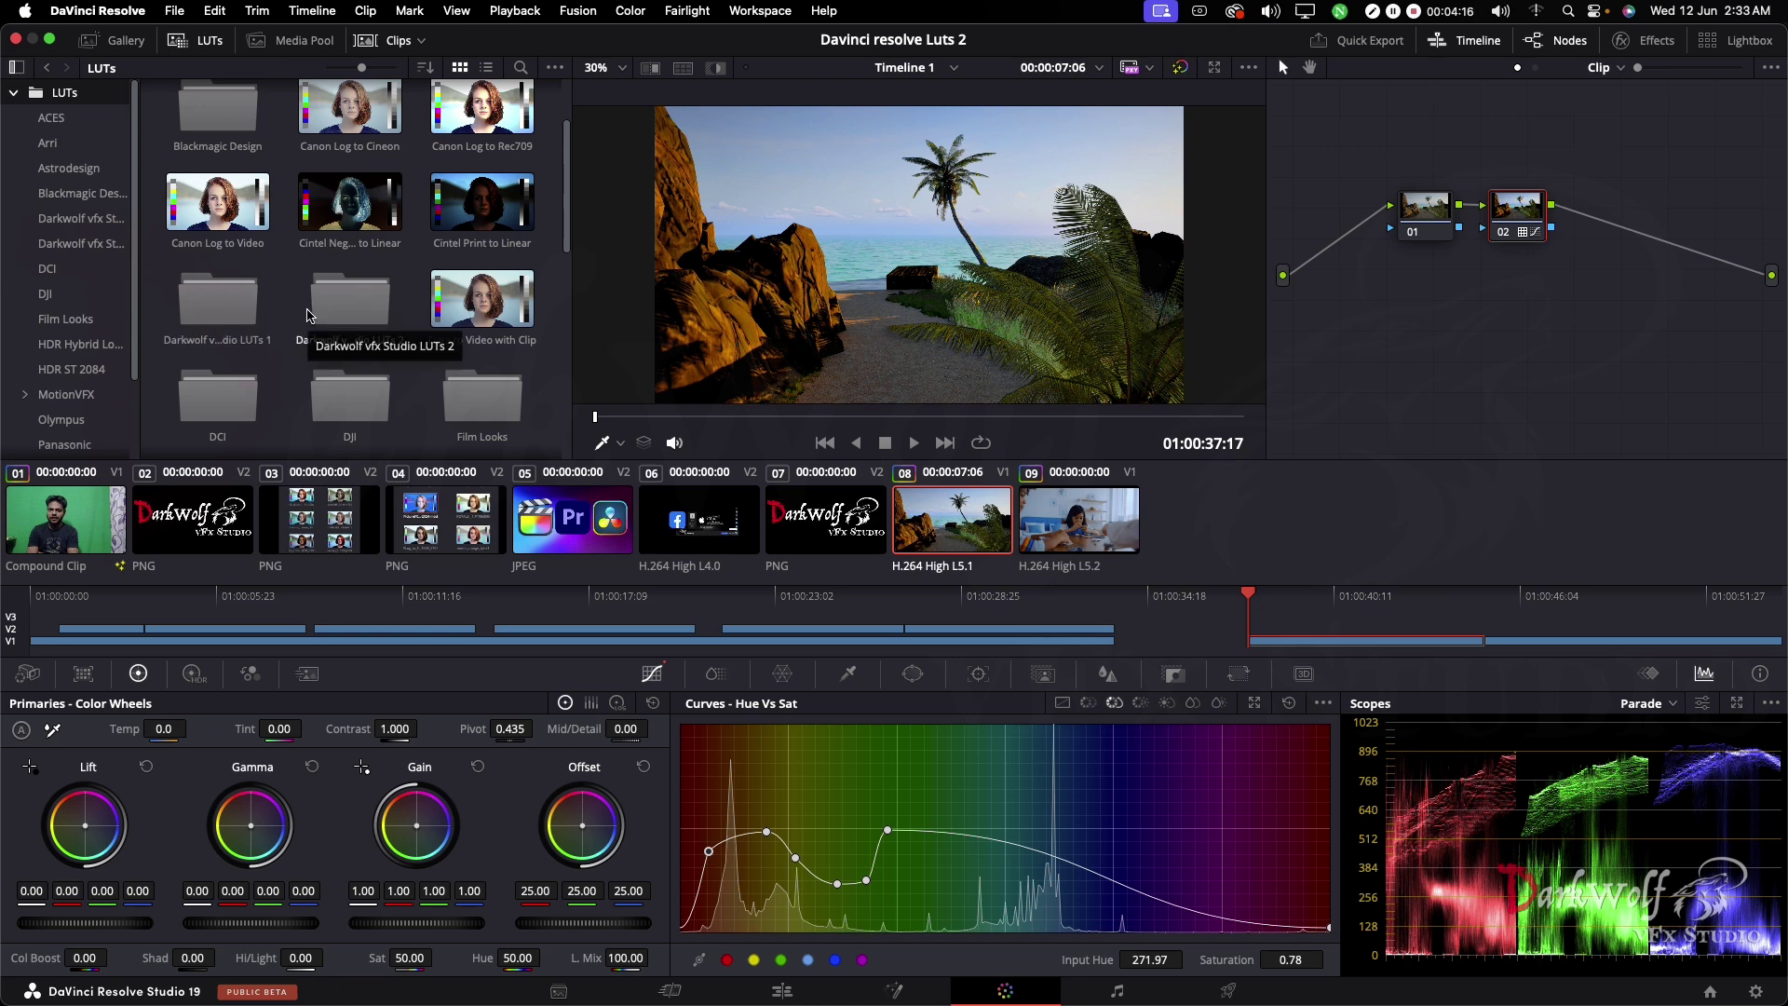
pyautogui.doubleClick(309, 316)
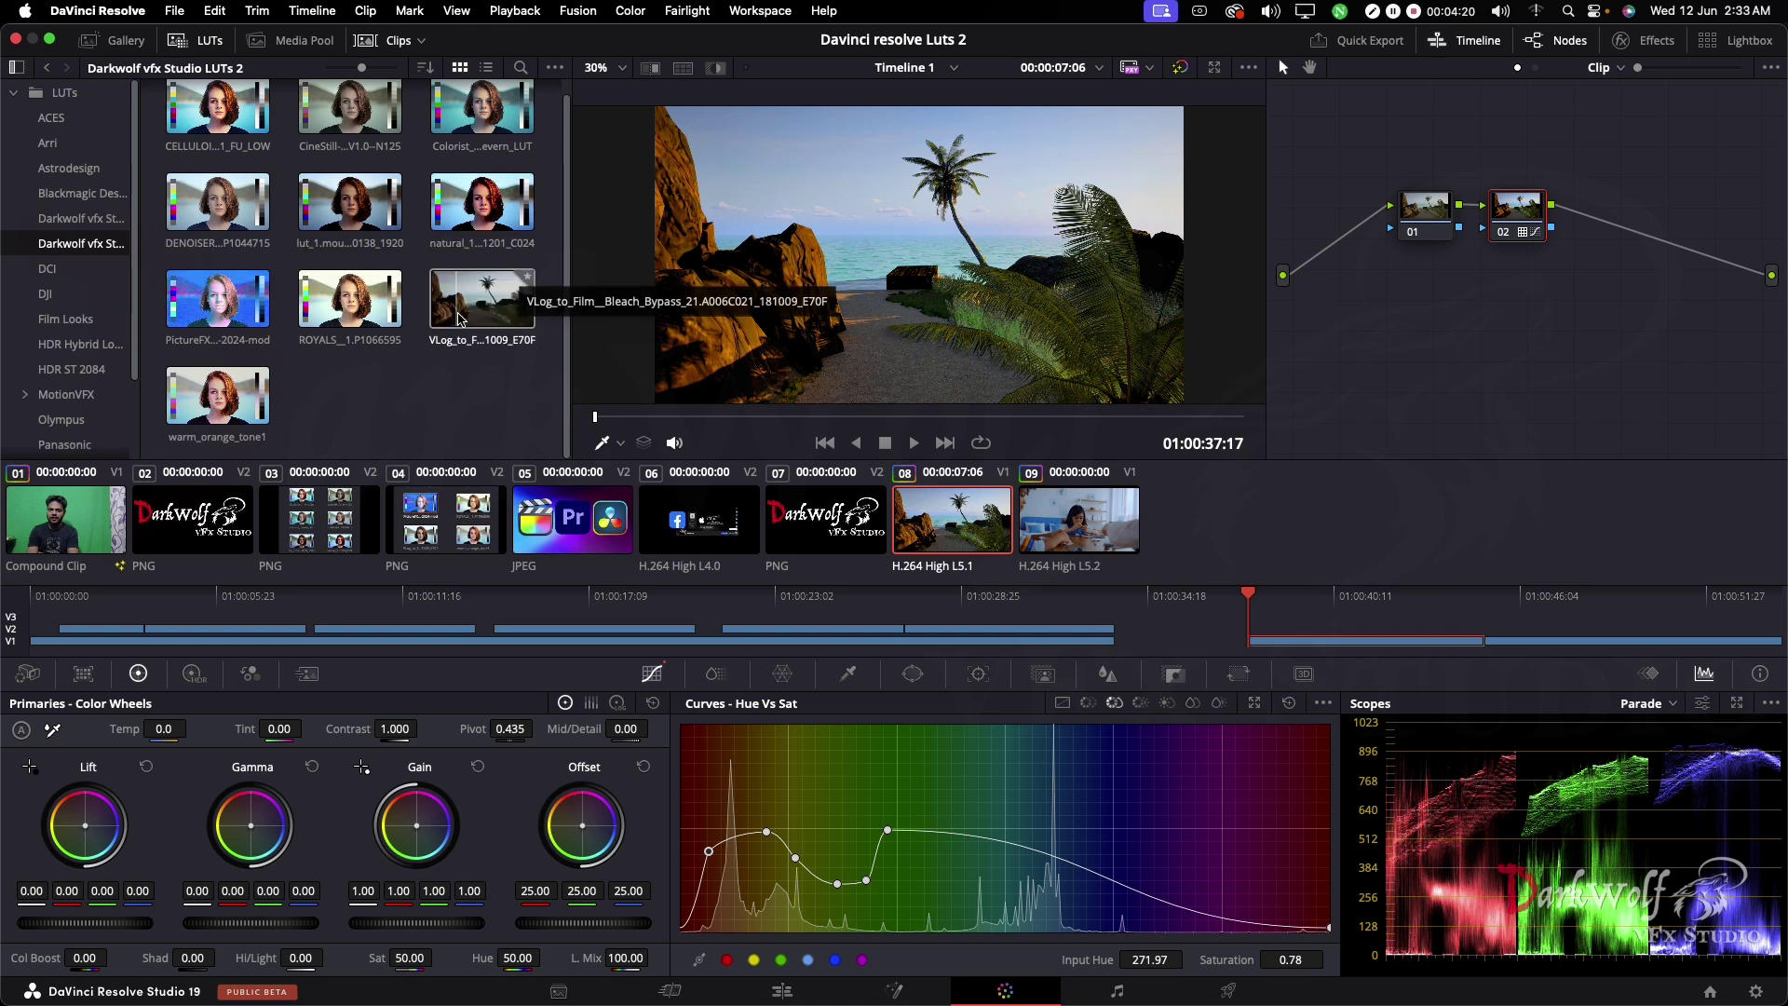
# Try the VLog_to_Film Bleach Bypass LUT and the natural LUT on node 02 of the beach clip, and reset the node's grade.
pyautogui.doubleClick(458, 318)
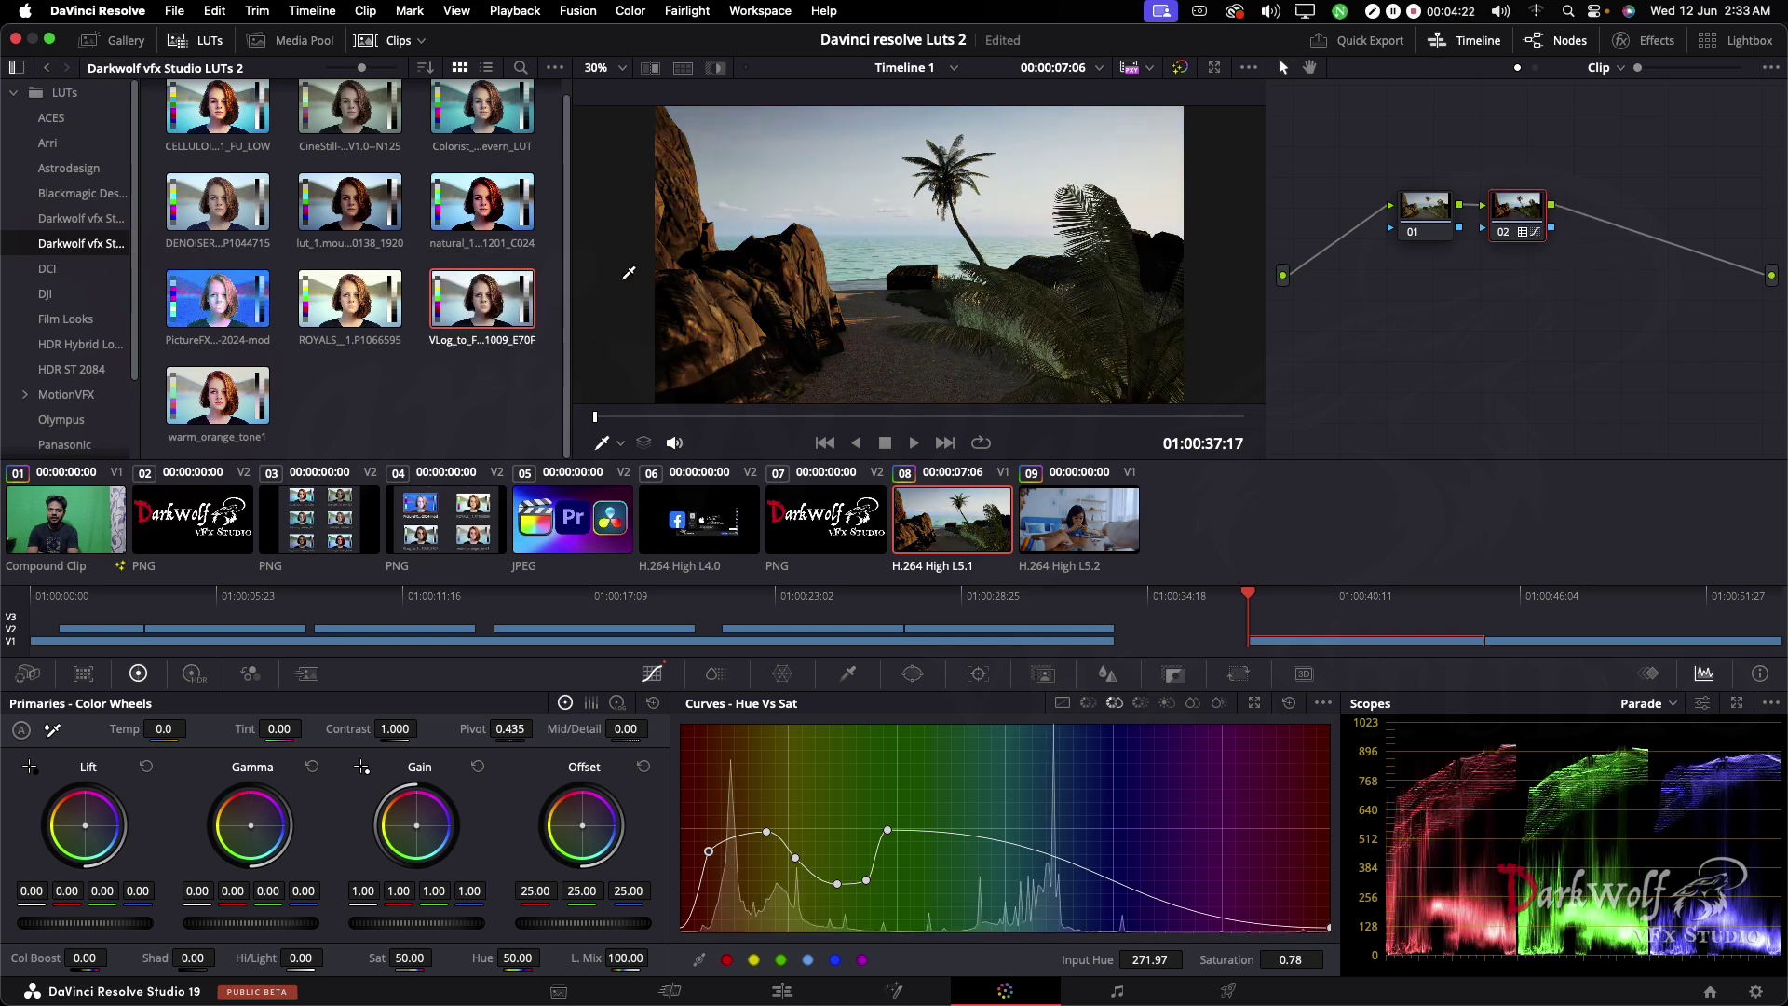
pyautogui.doubleClick(493, 209)
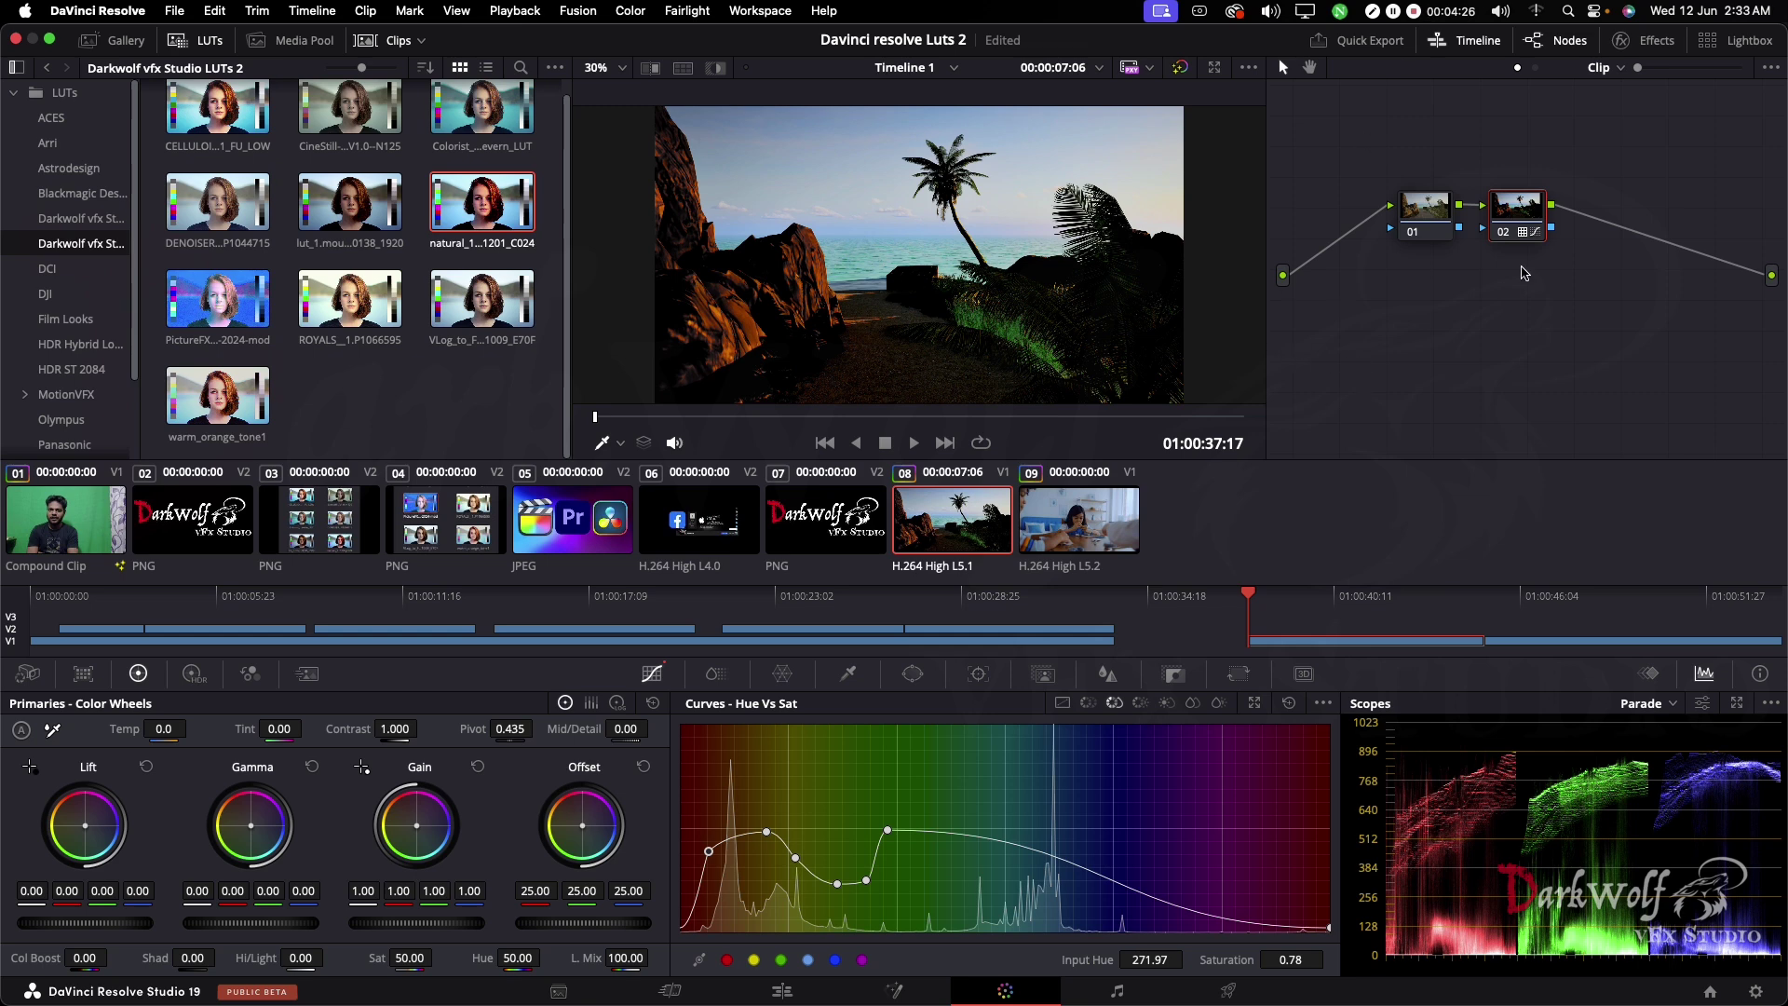
pyautogui.rightClick(1530, 222)
pyautogui.click(1560, 238)
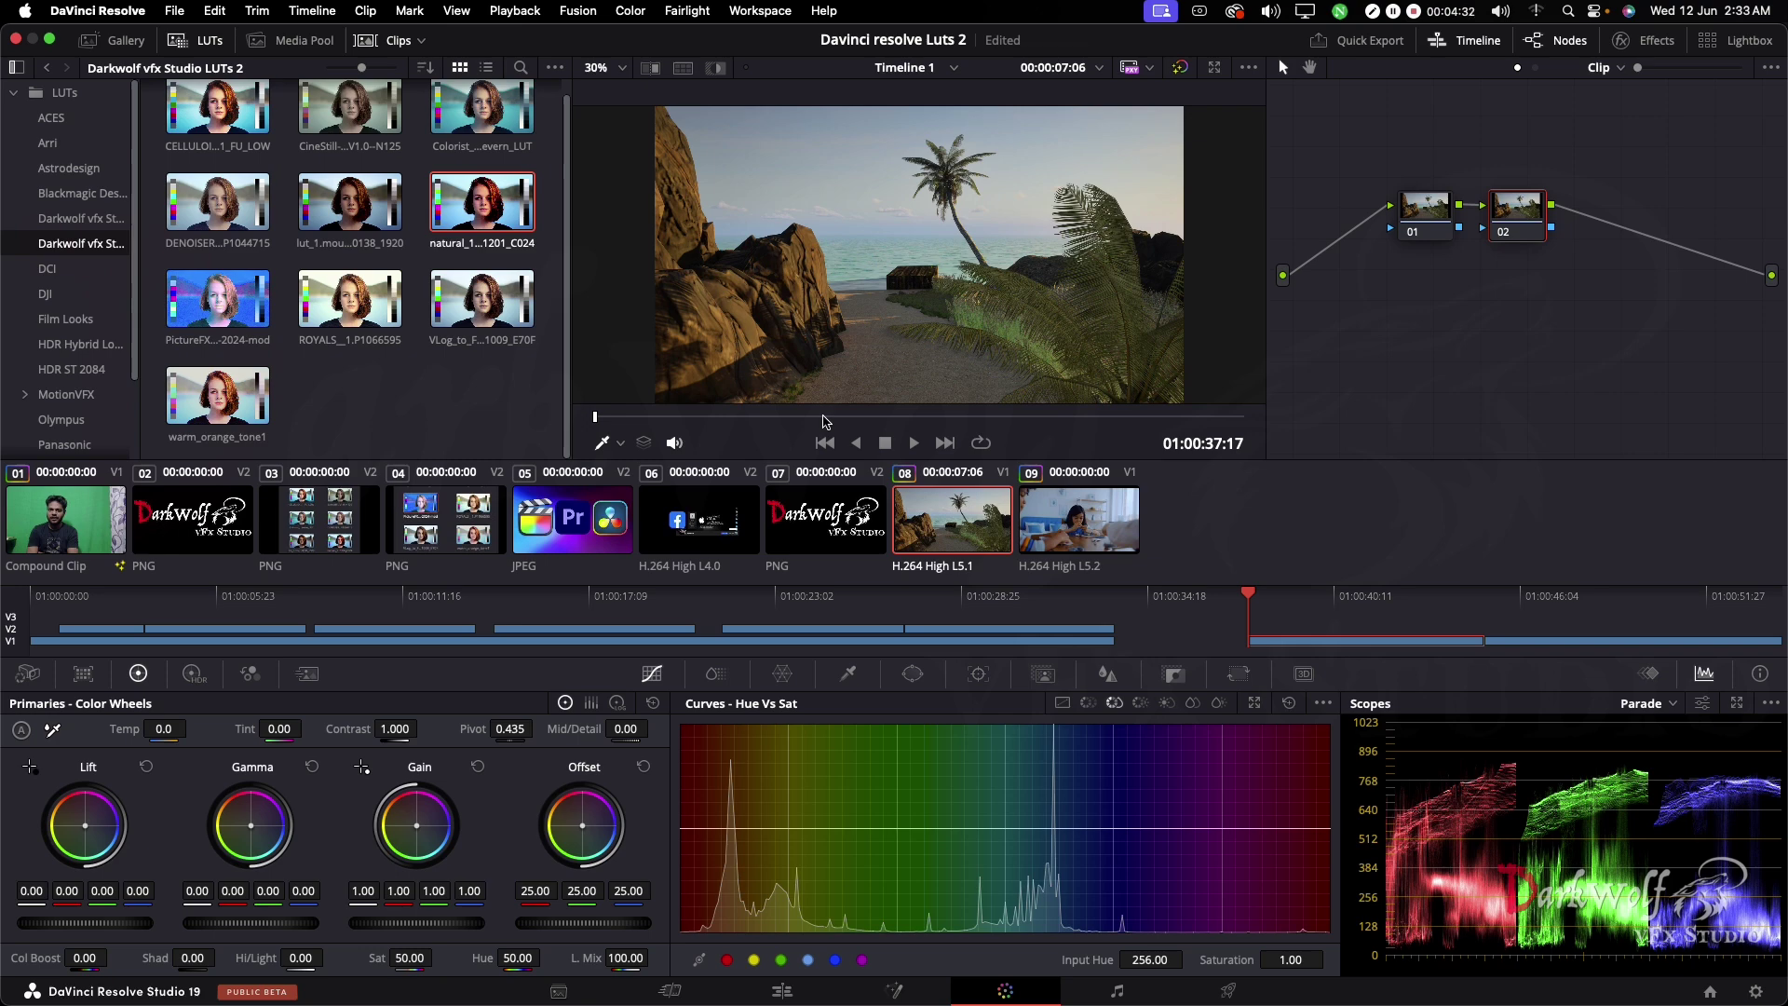
# Switch to the browser and go back from the Resolve LUT download page to the Editing Desk page.
pyautogui.hotkey('ctrl', 'Up')
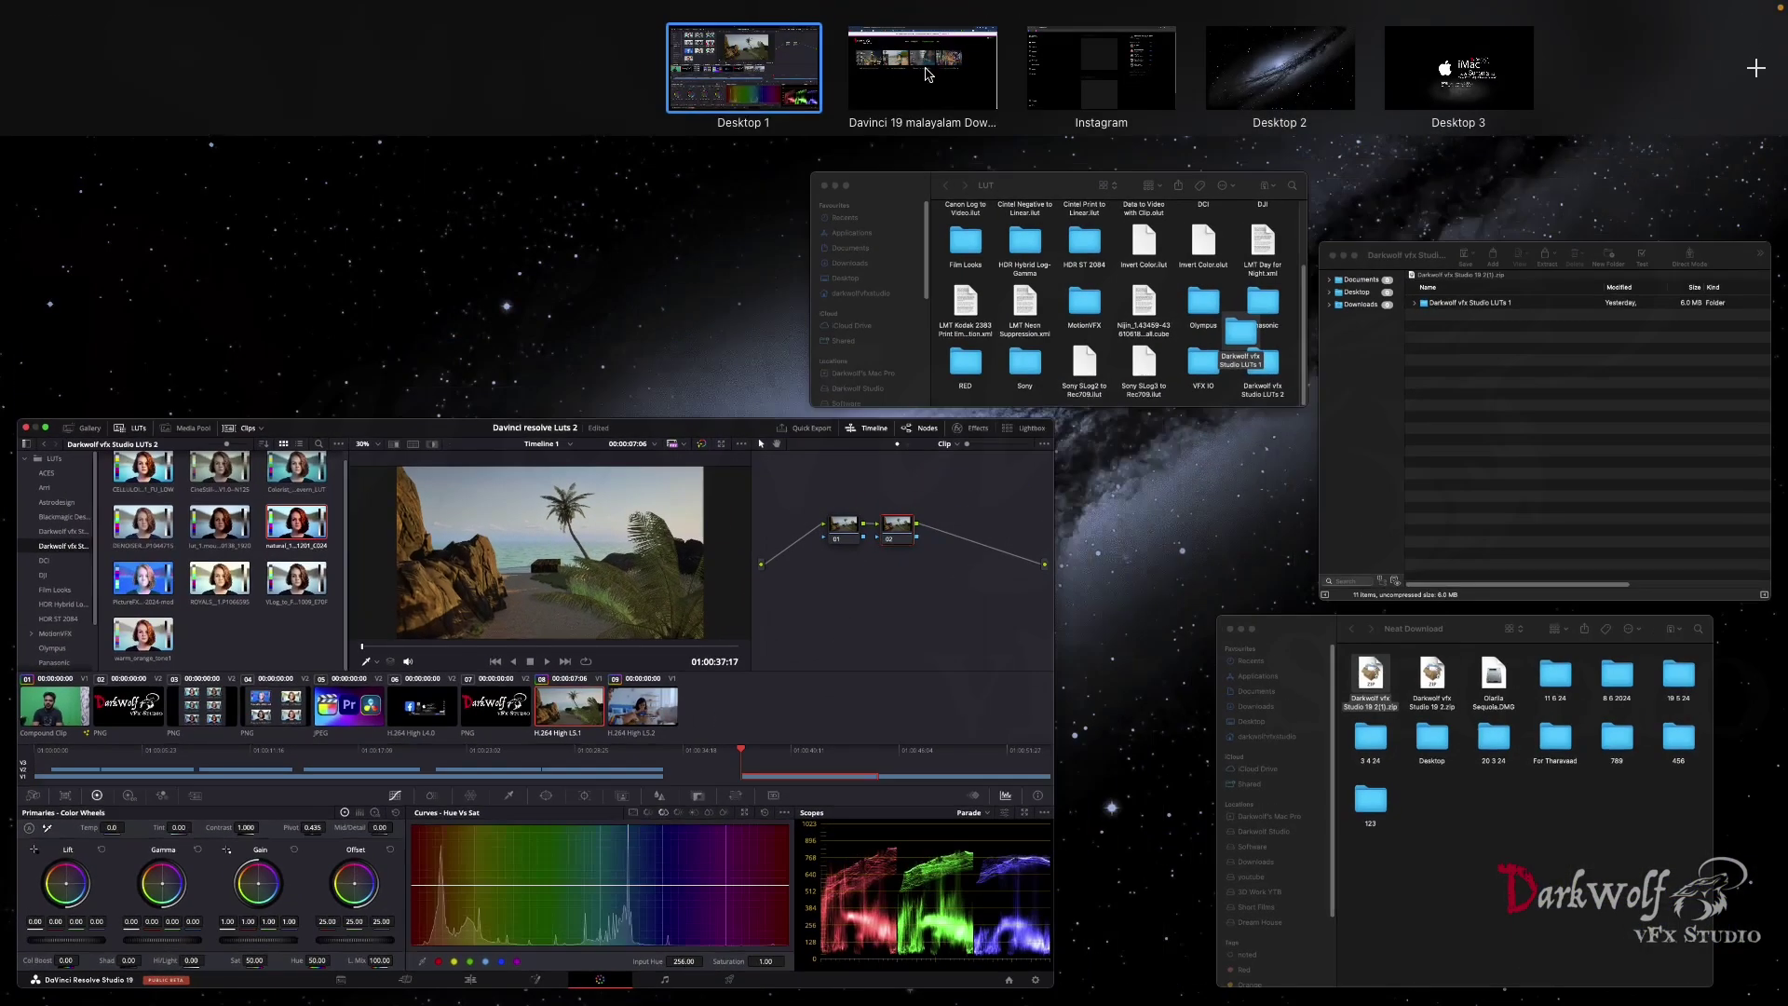
pyautogui.click(928, 74)
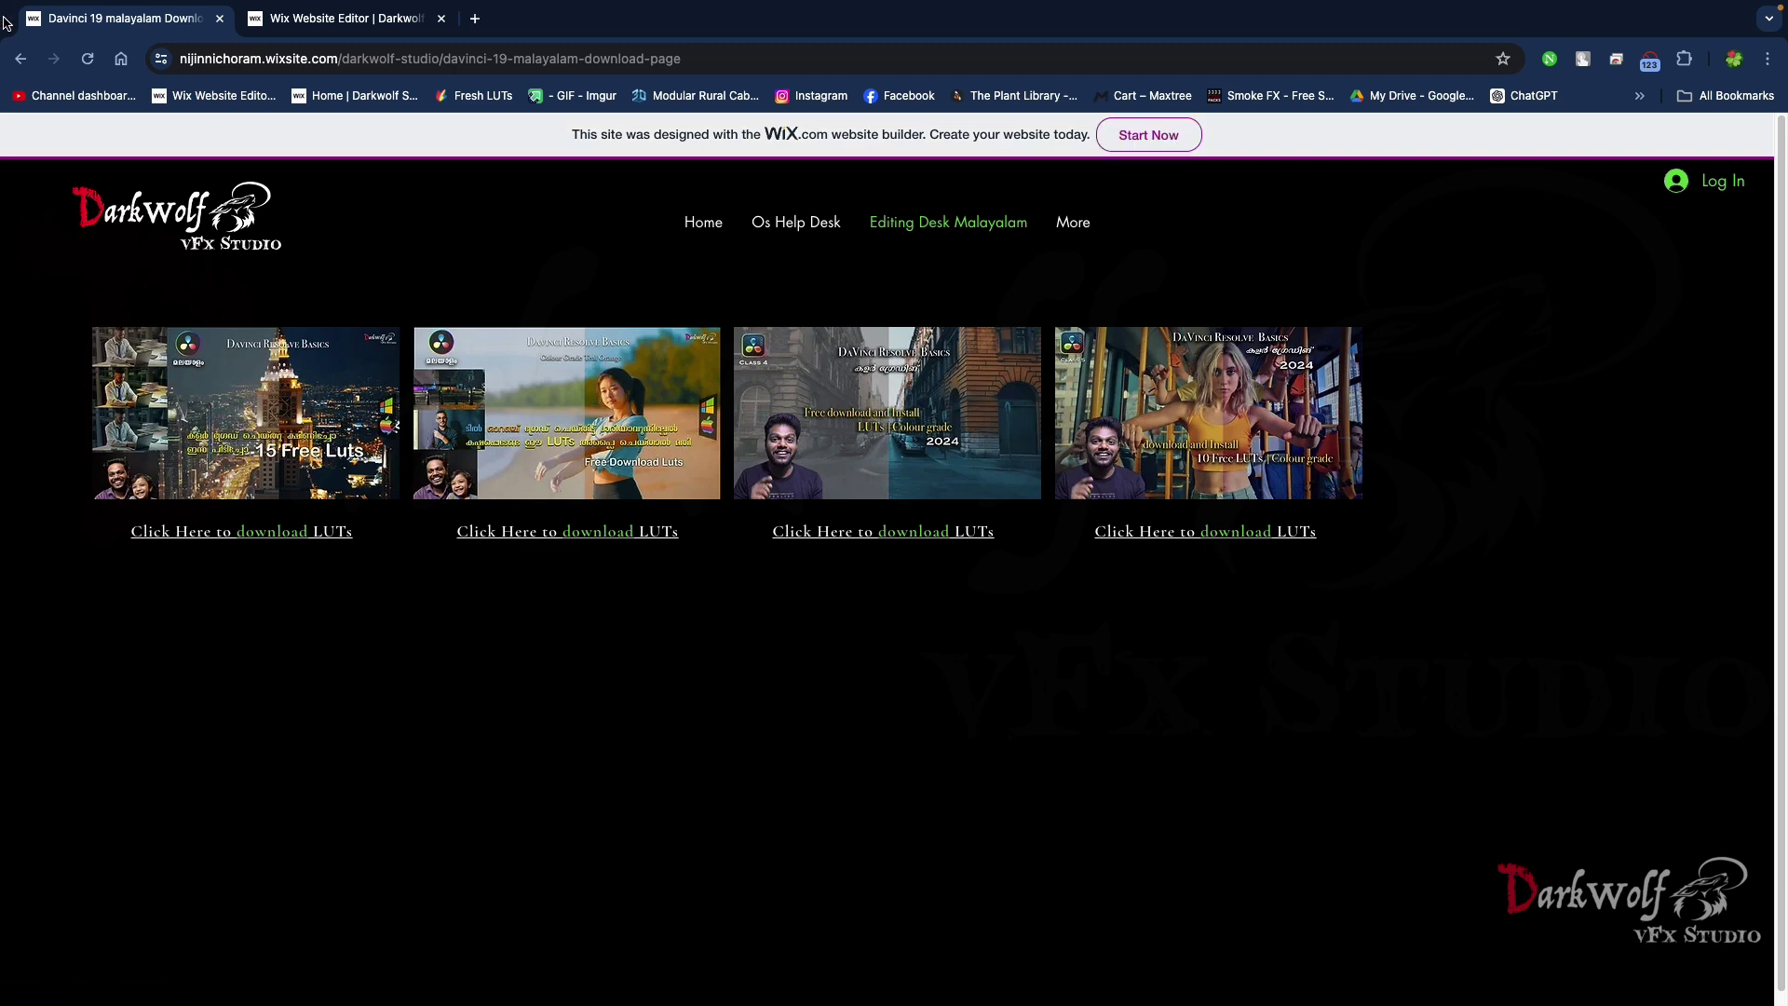
pyautogui.click(22, 56)
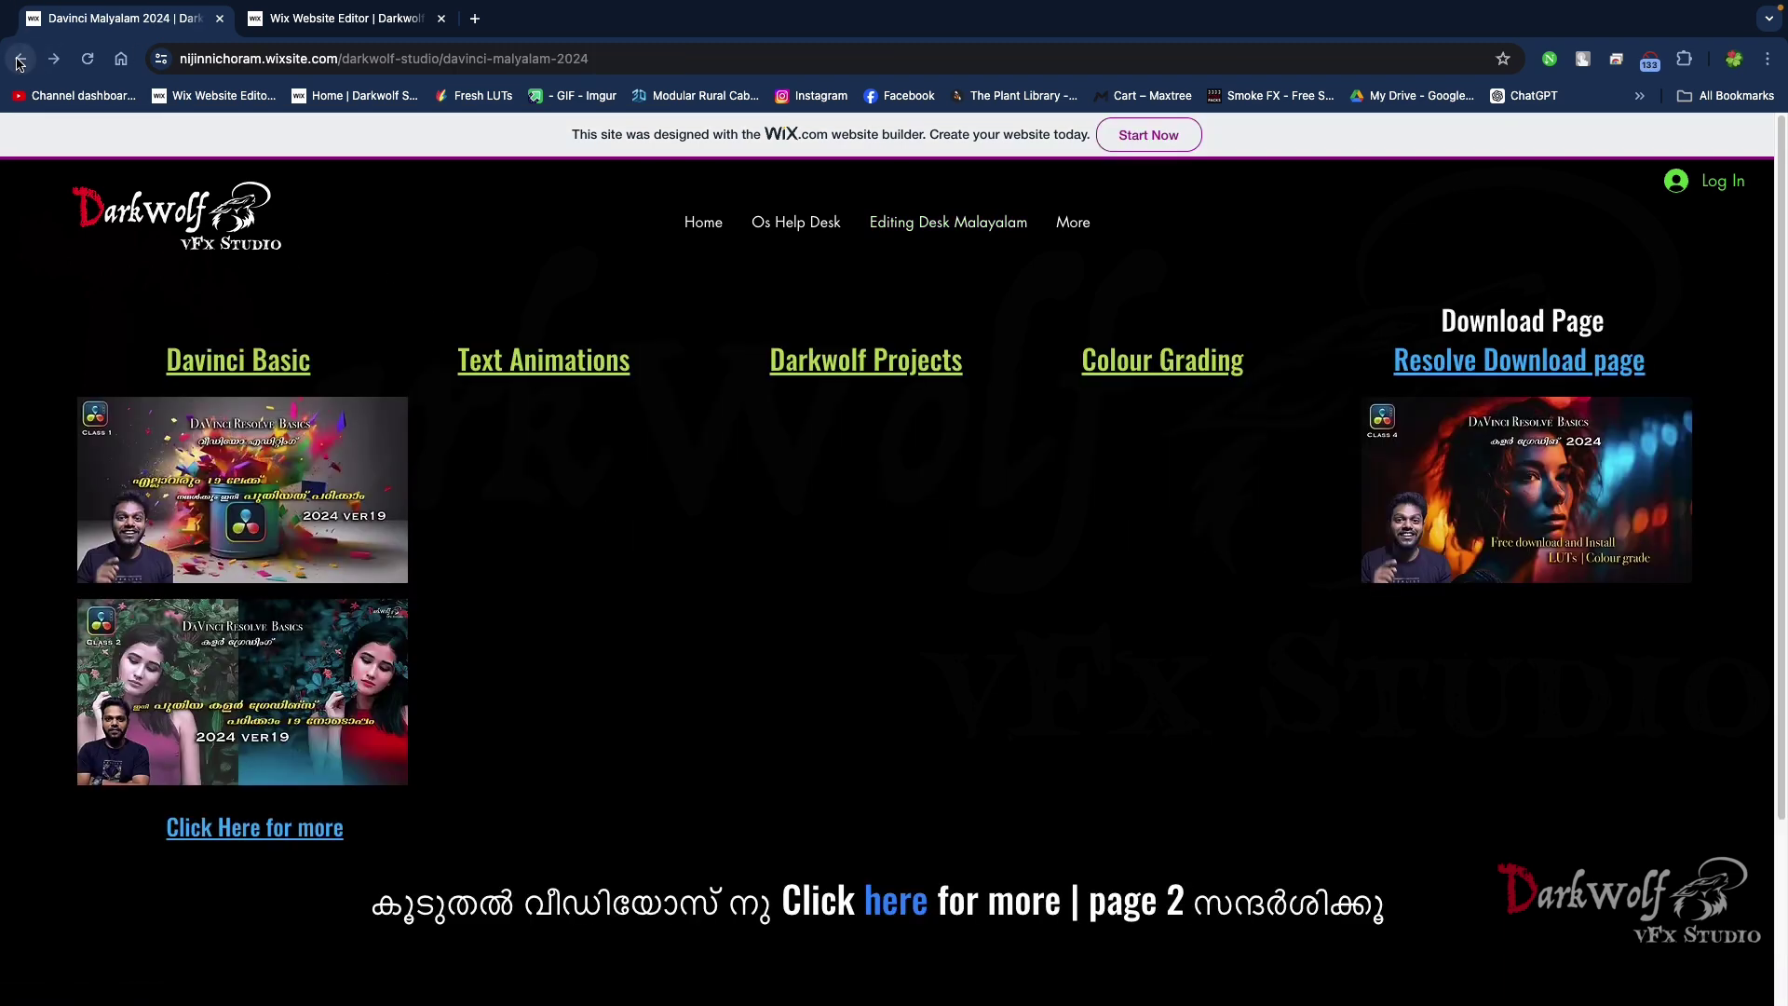
pyautogui.click(19, 61)
pyautogui.click(20, 62)
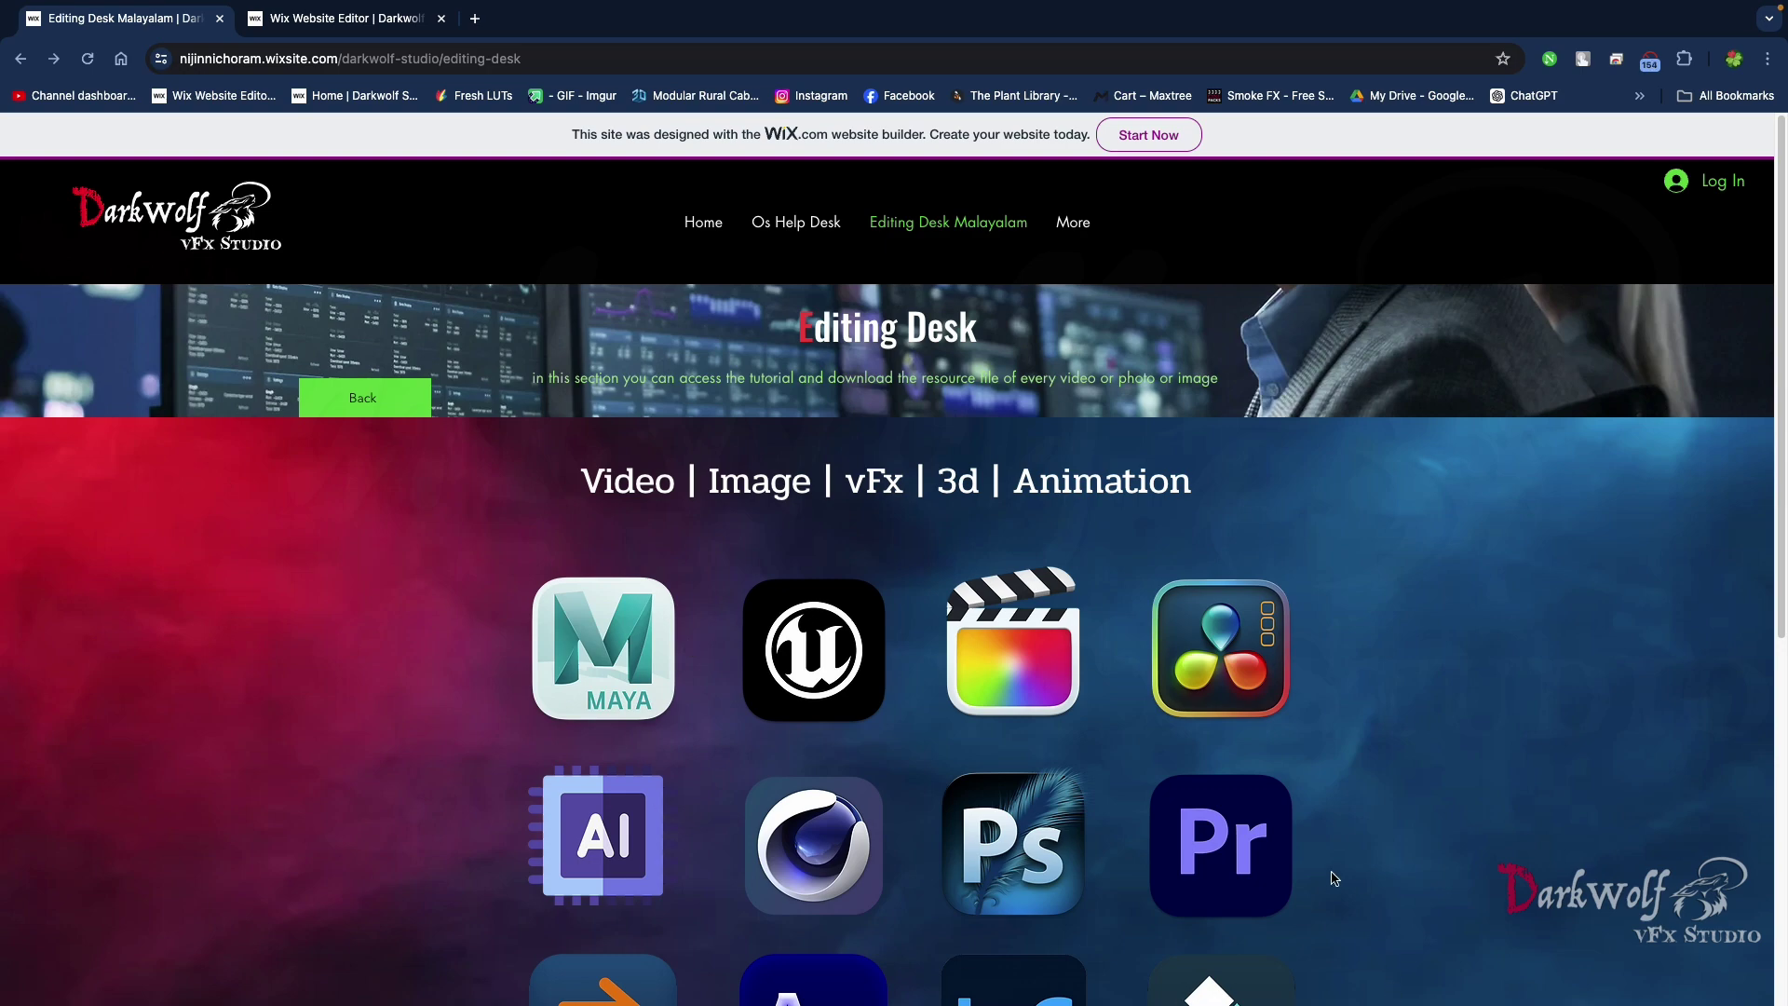
# Download the 15 Free Luts package from the Final Cut Pro page's Colour Grading section and return to the Editing Desk page.
pyautogui.scroll(-4, 1334, 878)
pyautogui.click(974, 295)
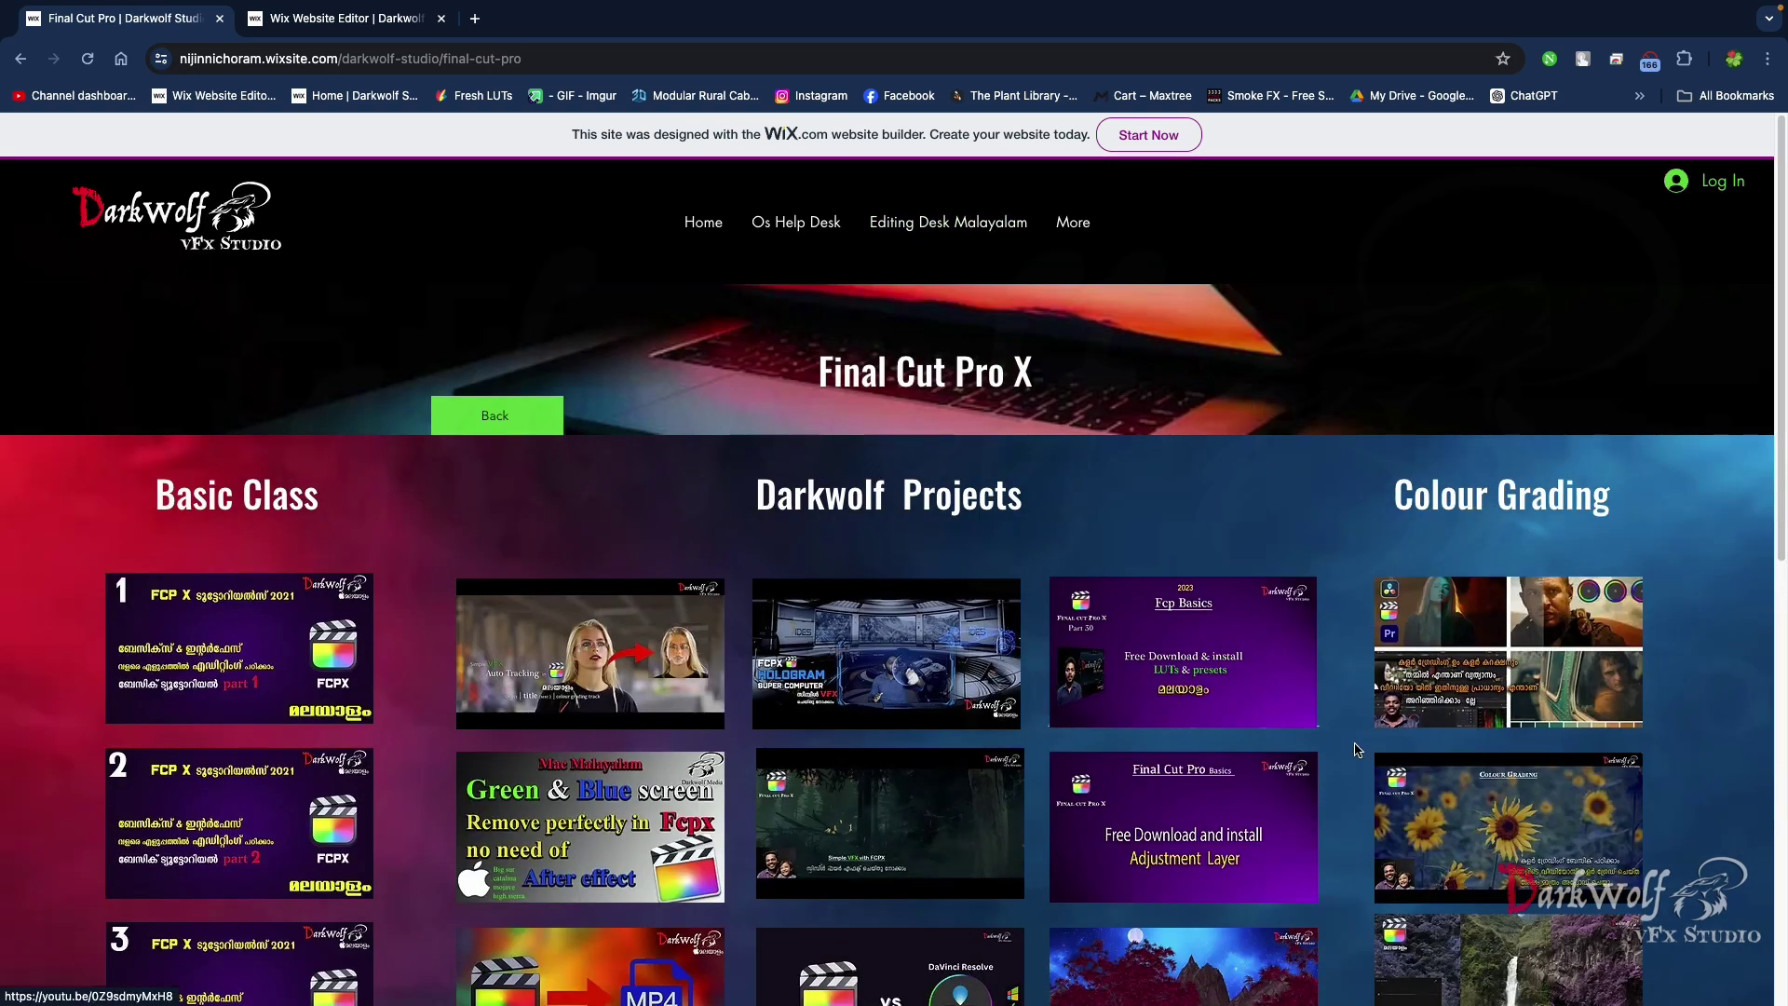
pyautogui.scroll(-5, 1359, 759)
pyautogui.click(1481, 783)
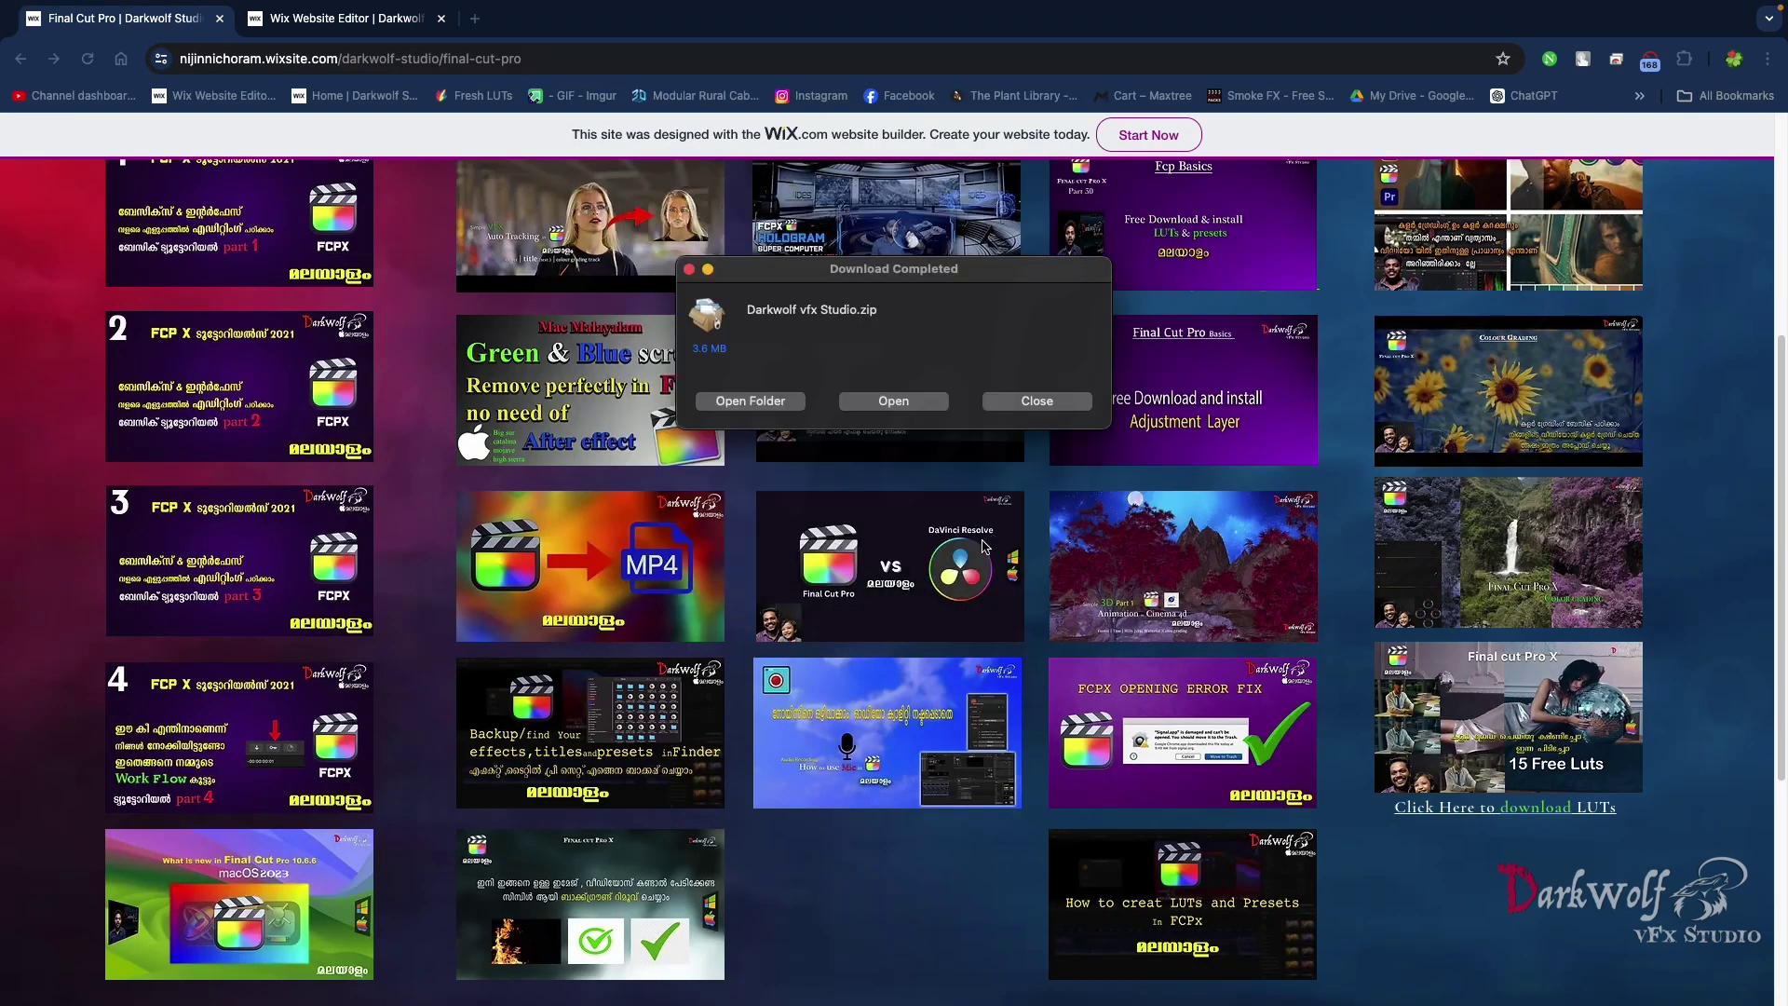
pyautogui.hotkey('alt', 'Left')
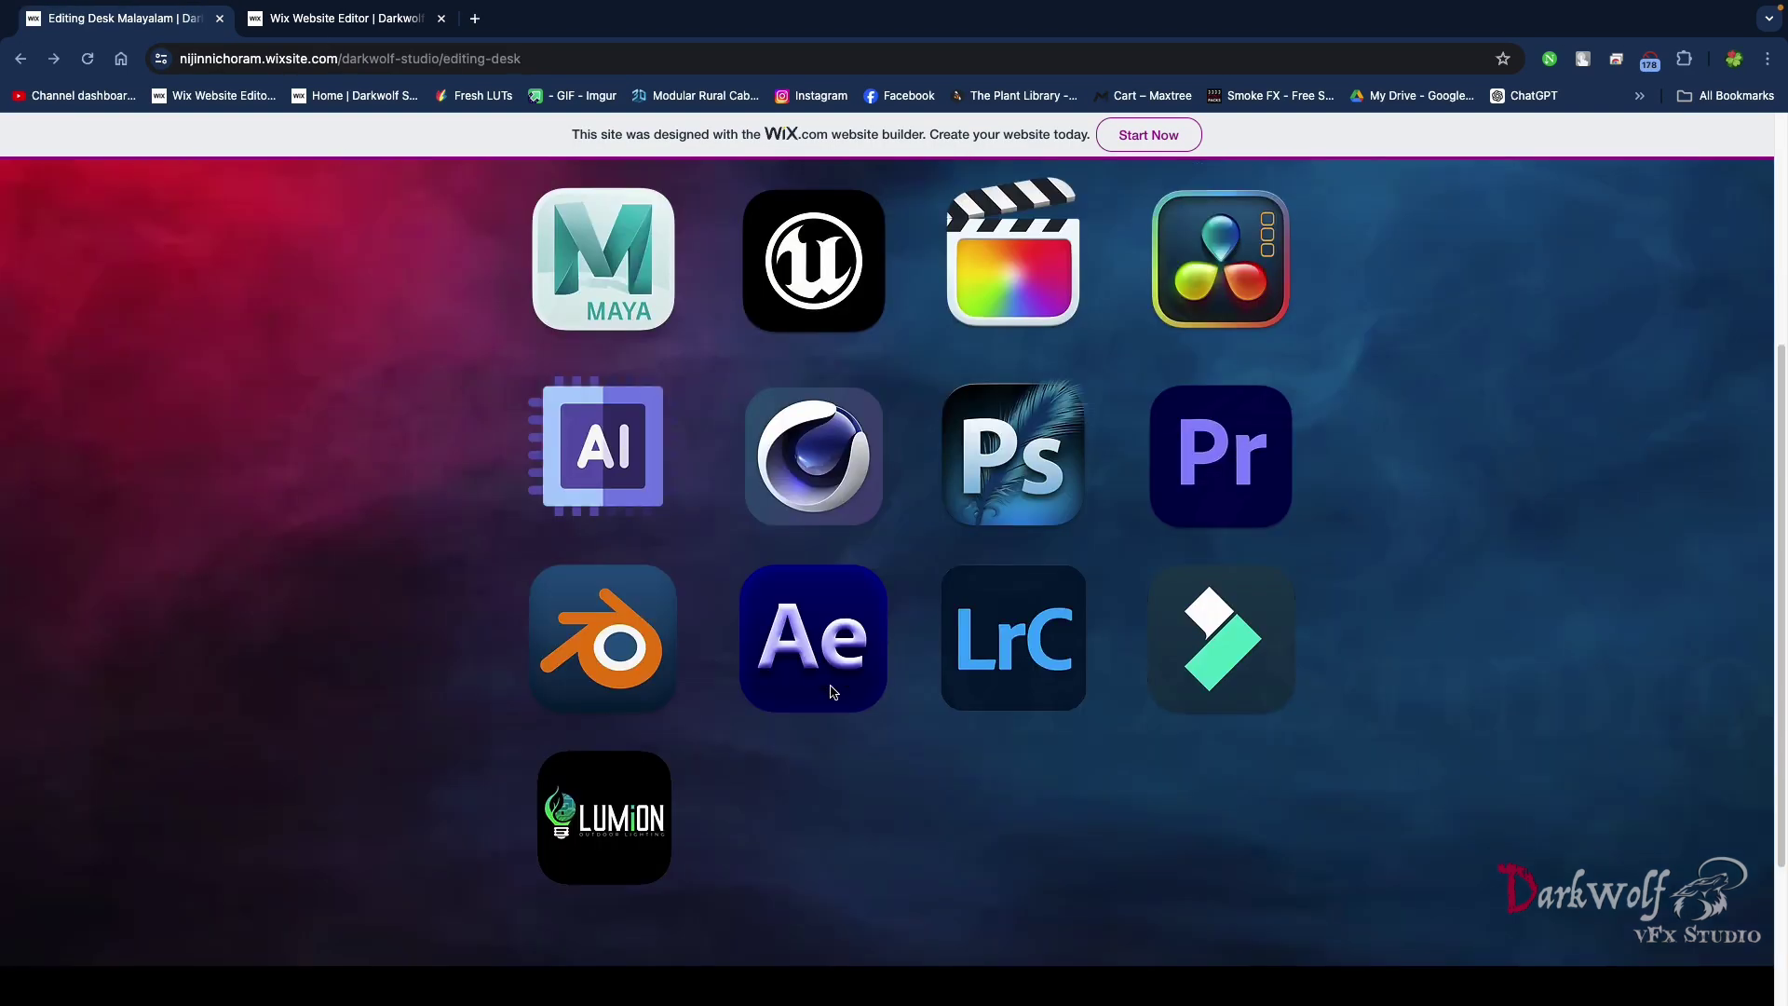